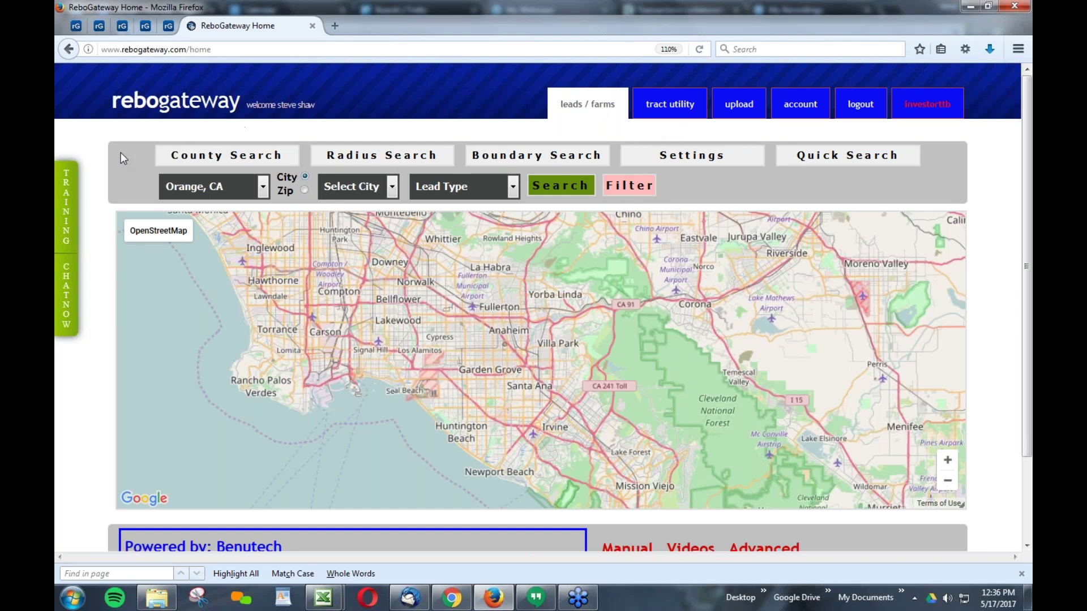
Step: Start a county search and set its lead type to Divorce
left_click(213, 158)
left_click(512, 186)
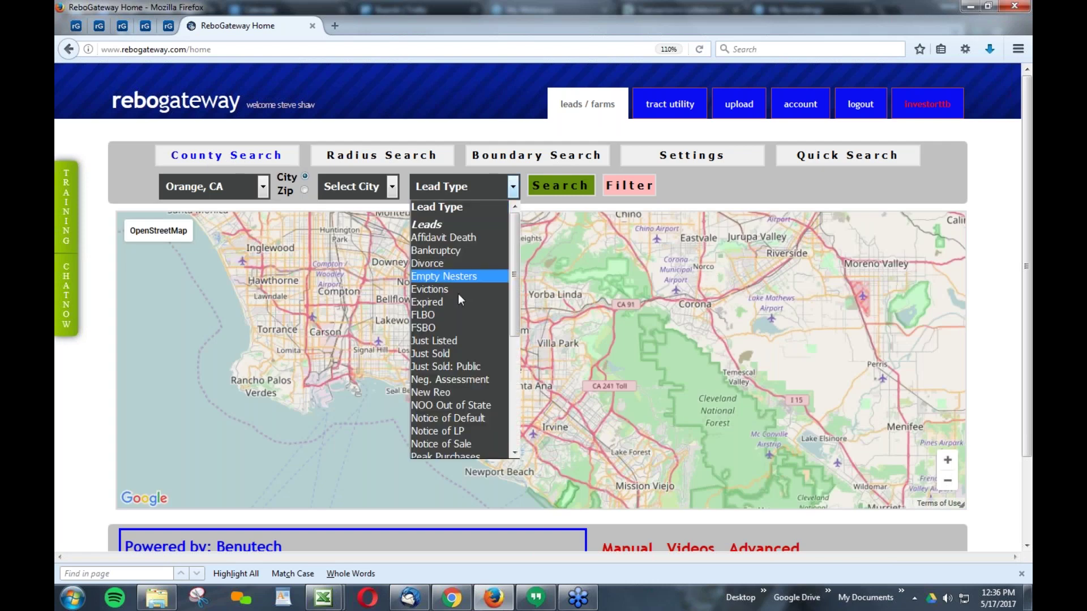
left_click(453, 263)
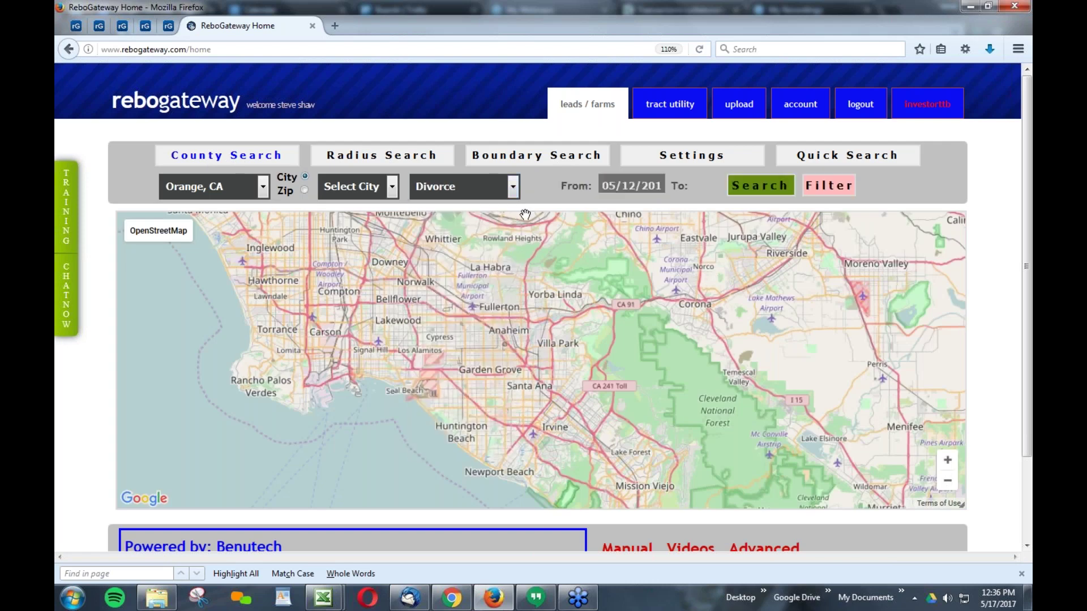
Step: Set the From date of the Divorce lead search to 05/16/2016
left_click(589, 186)
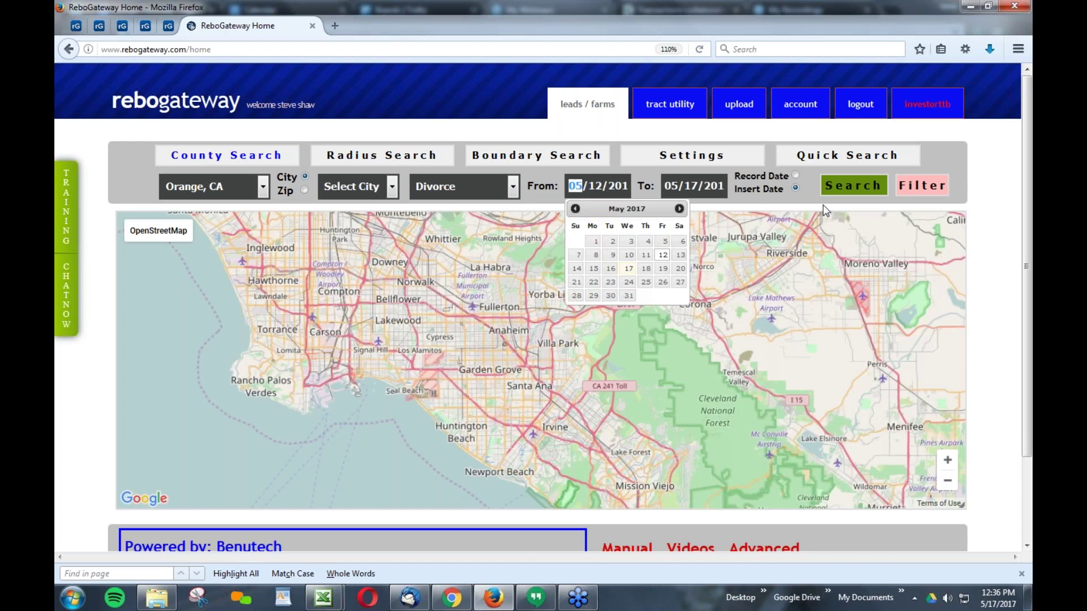
key("Delete")
key("Delete")
key("Delete")
key("Delete")
key("Delete")
key("Delete")
key("Delete")
key("Delete")
type("05/16/2016")
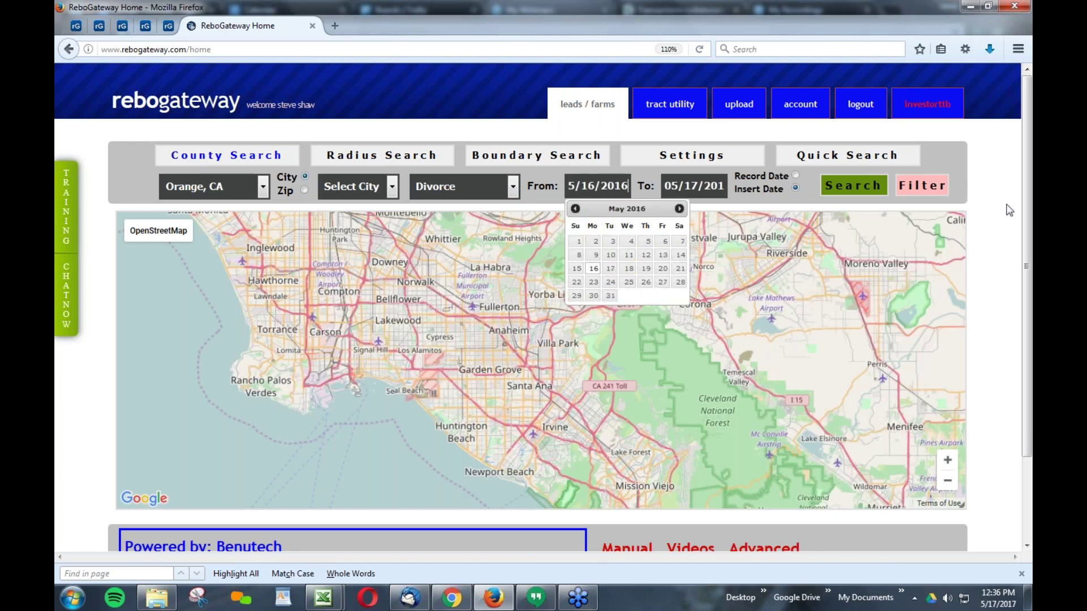
left_click(947, 141)
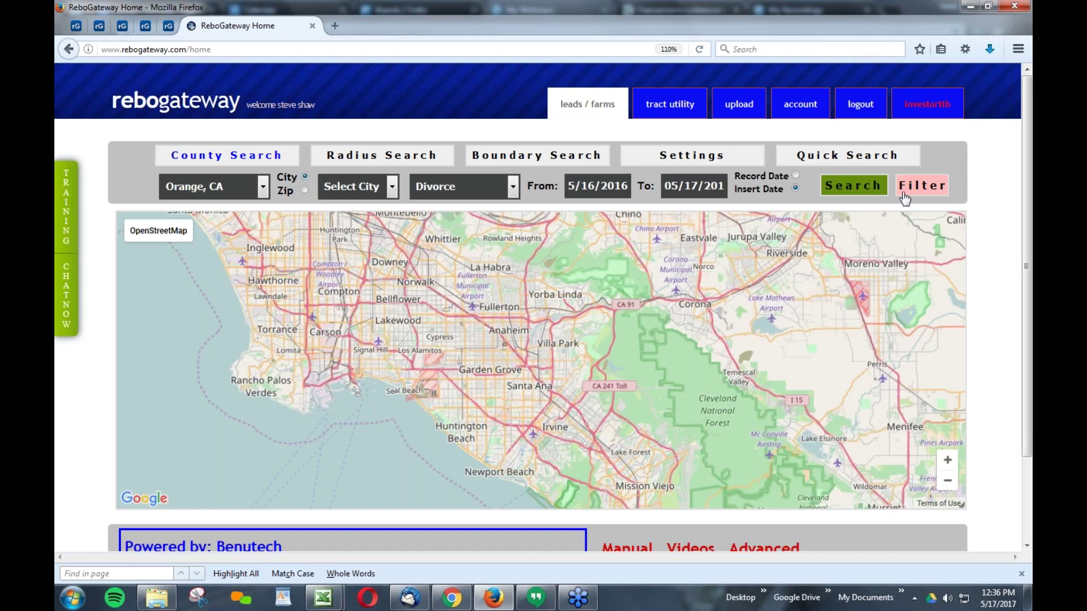
Step: Open the search filter and reset all of its previously saved criteria
left_click(931, 186)
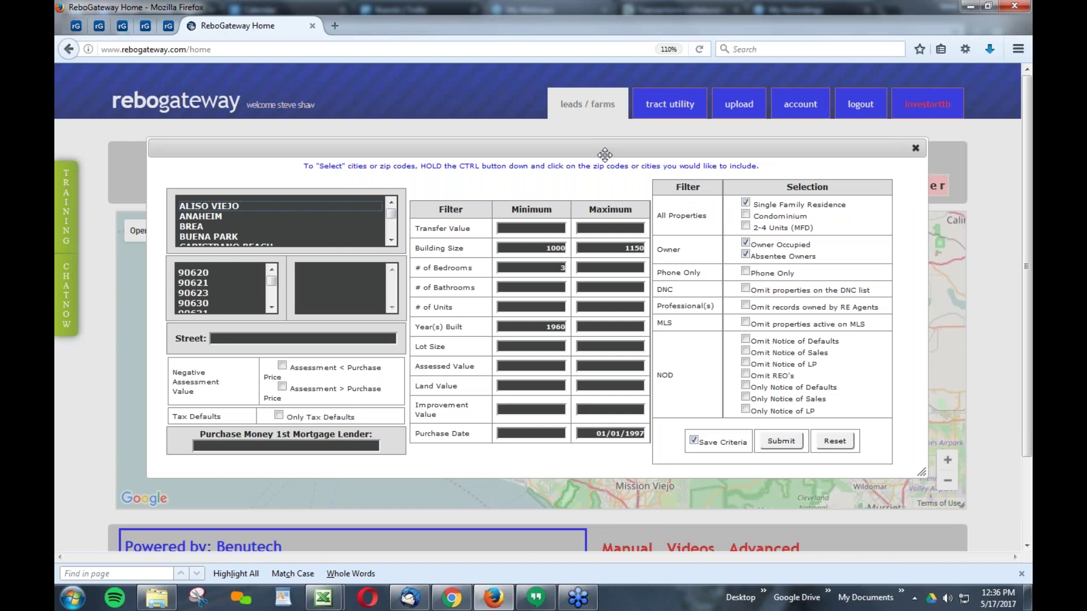
left_click_drag(603, 151, 607, 188)
left_click_drag(849, 185, 848, 181)
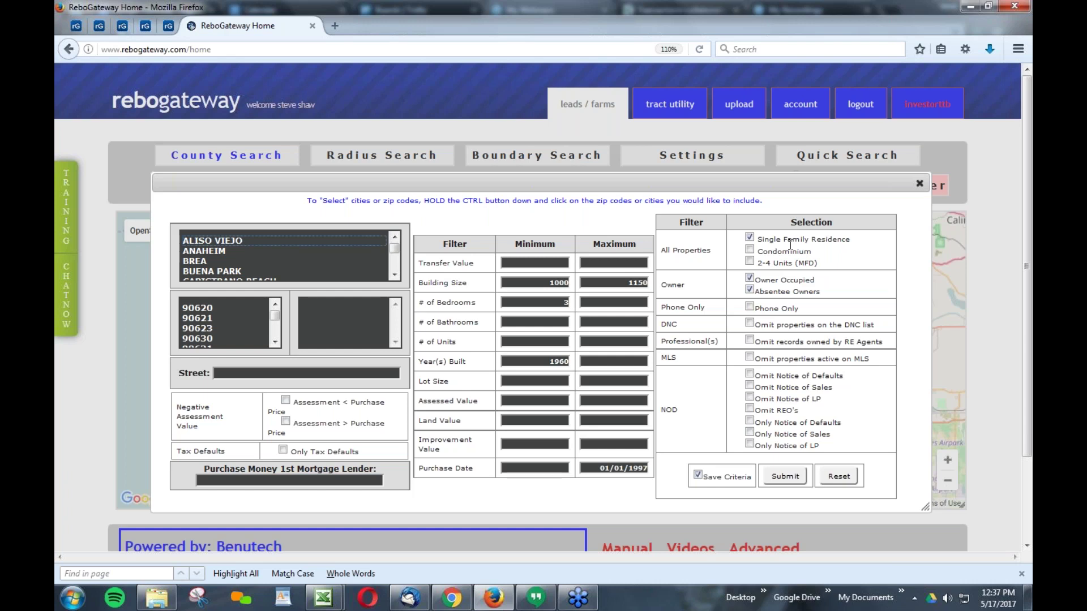
left_click_drag(699, 183, 700, 225)
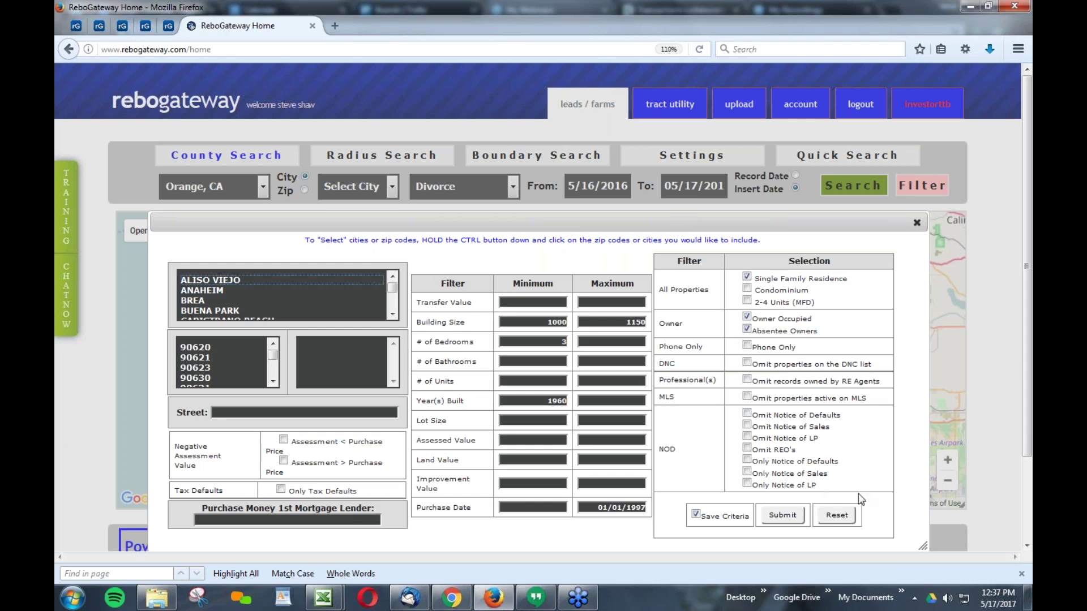
left_click(819, 509)
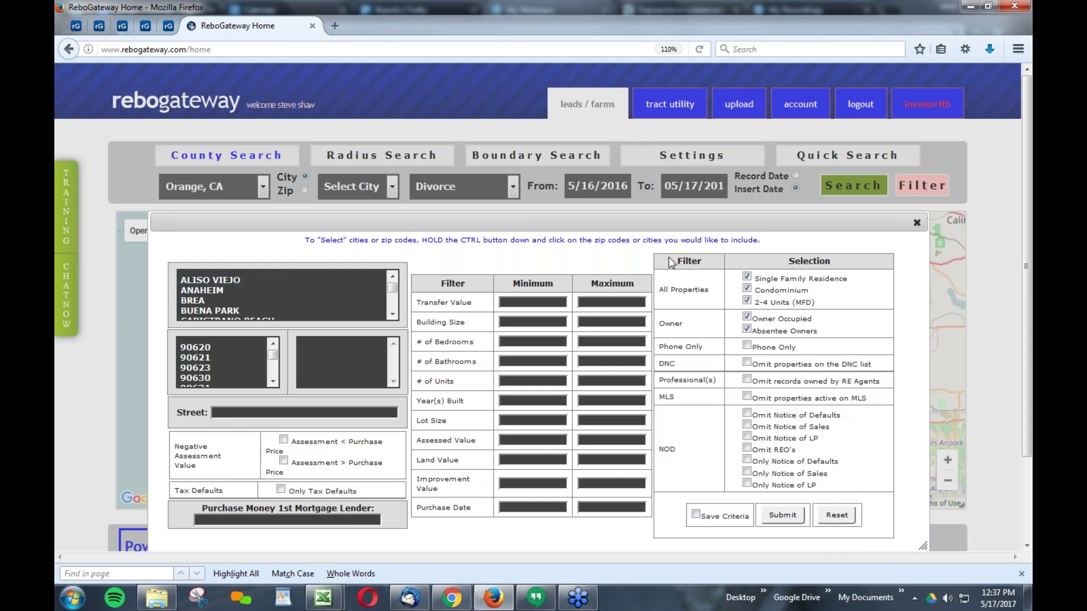
Step: Review the property and owner filter groups and enable Save Criteria for the filter
left_click_drag(639, 221, 629, 221)
left_click_drag(698, 289, 648, 290)
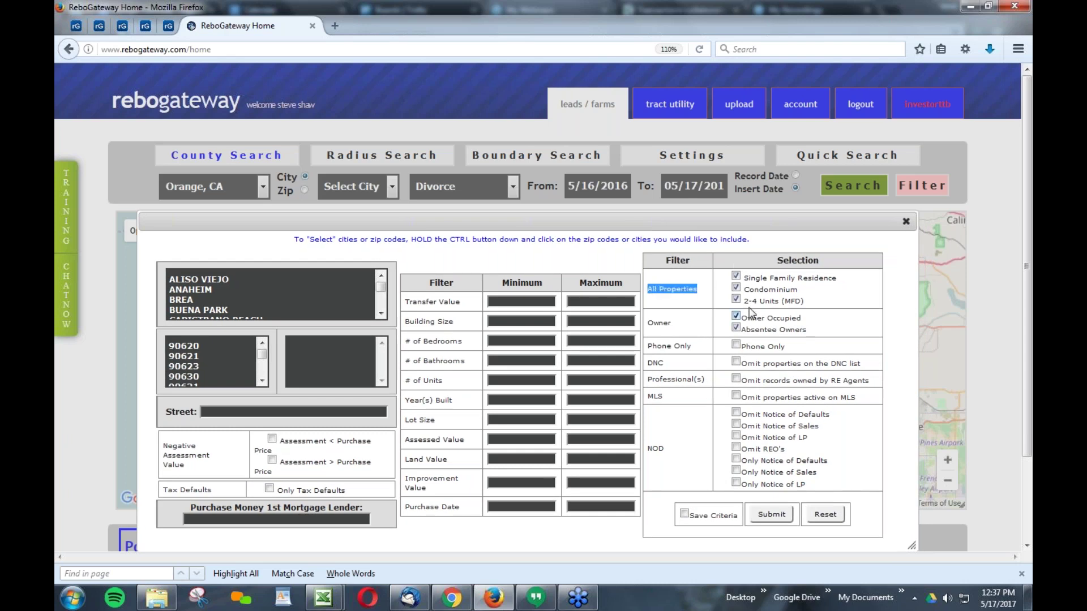
left_click_drag(685, 327, 647, 322)
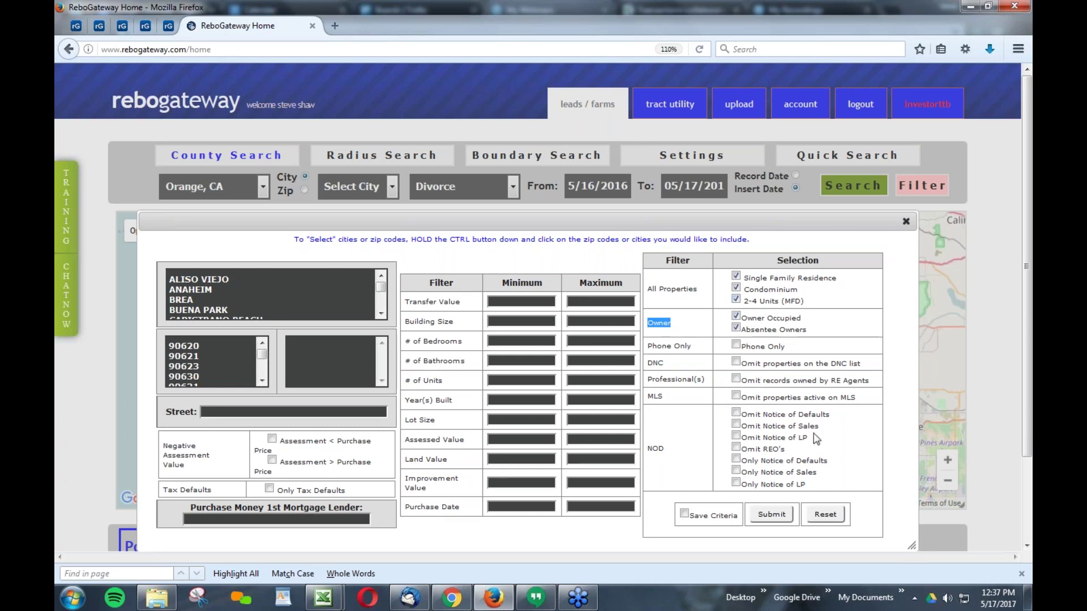
left_click(528, 473)
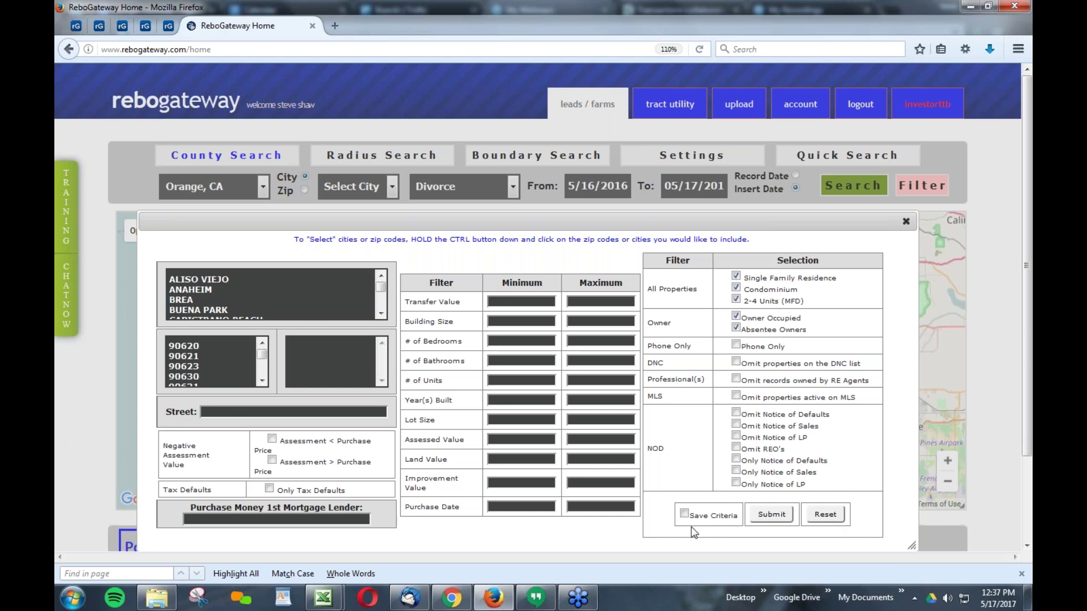
left_click_drag(738, 518, 687, 518)
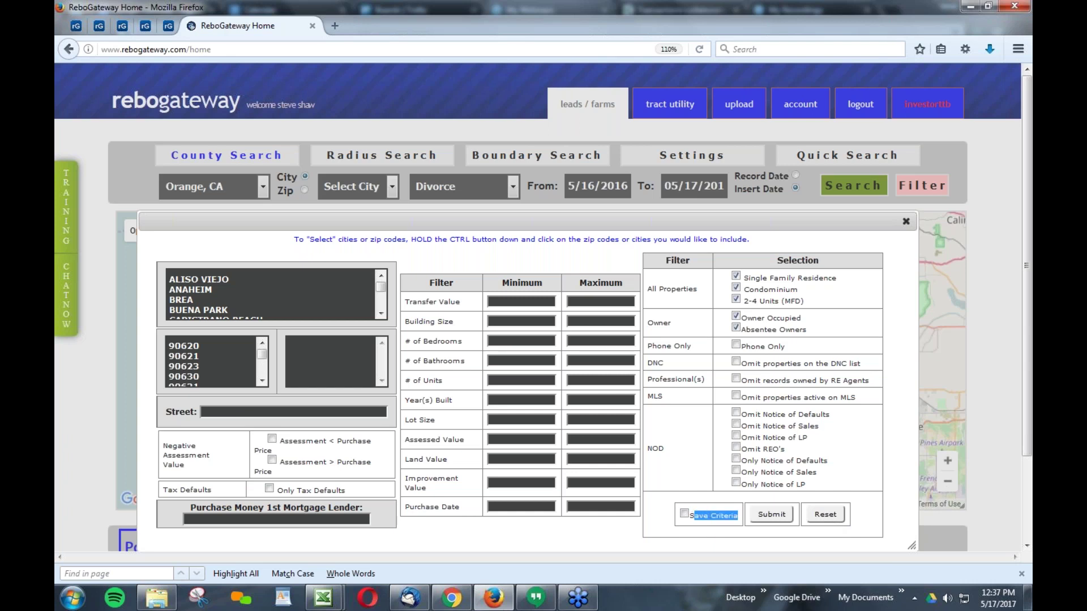
left_click(683, 514)
Step: Exclude Condominium and 2-4 Units (MFD) from the property types and include both again
triple_click(676, 289)
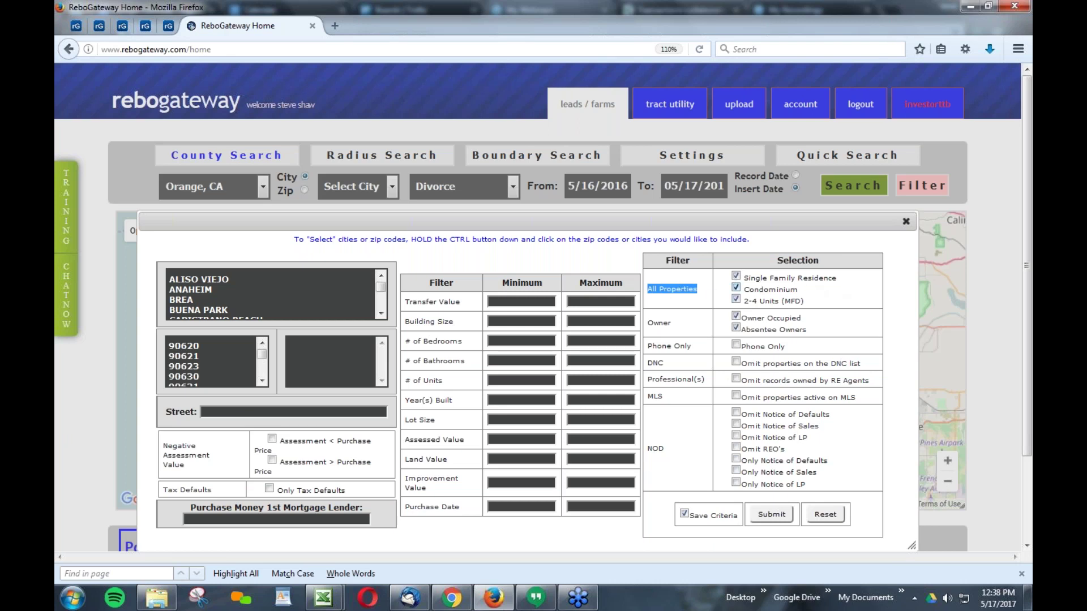
left_click(735, 288)
left_click(736, 300)
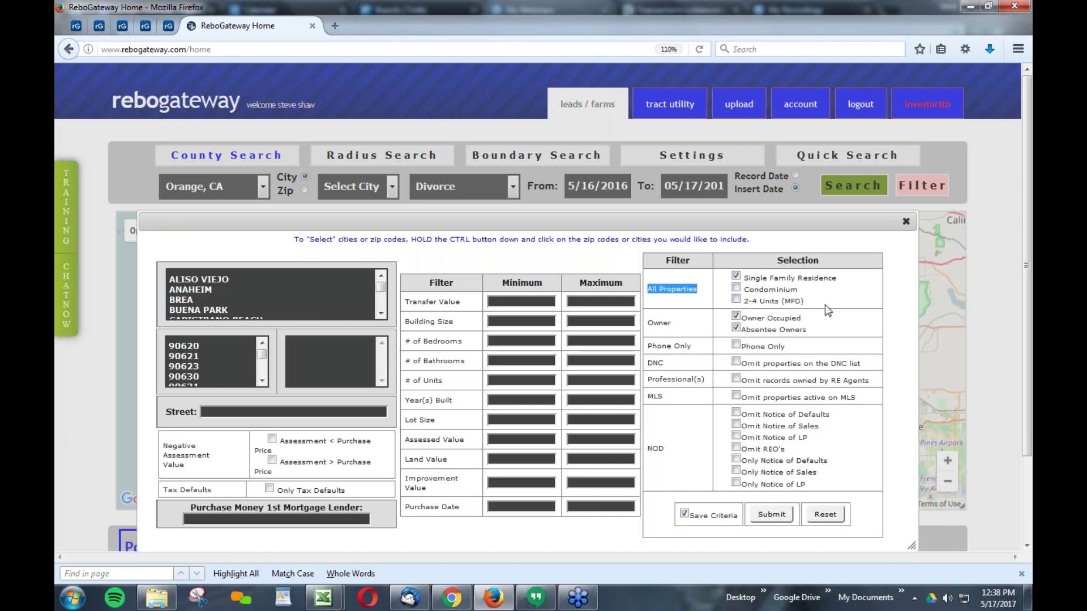
left_click(736, 287)
left_click(736, 300)
Step: Try the owner filter with owner-occupied properties only, and with absentee owners only
left_click(799, 329)
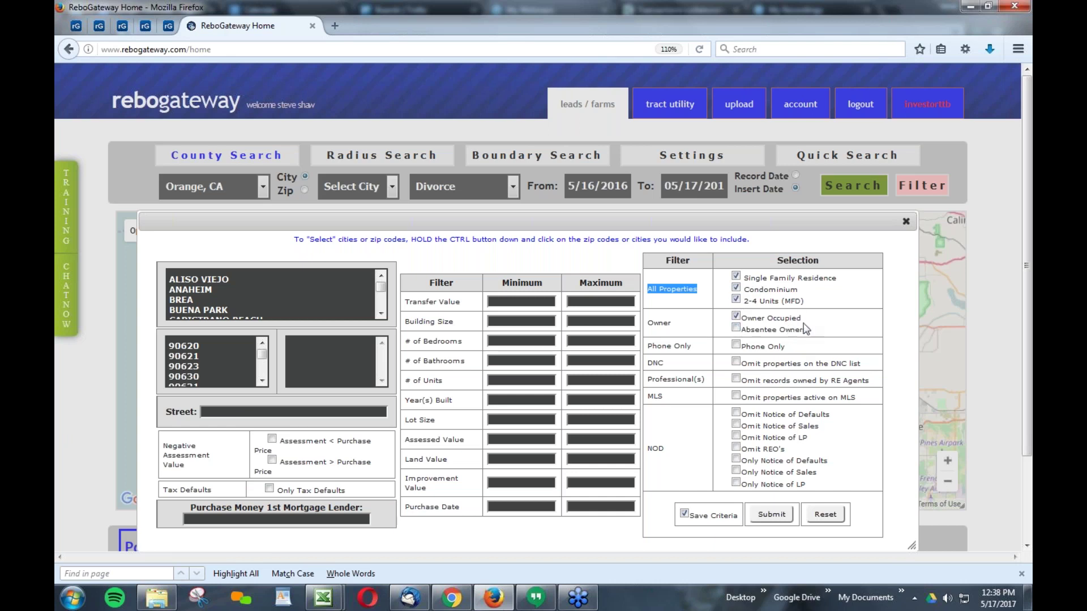
left_click(736, 327)
left_click(746, 331)
mouse_move(746, 331)
left_mouse_down()
mouse_move(837, 326)
mouse_move(743, 334)
left_mouse_up()
left_click(836, 326)
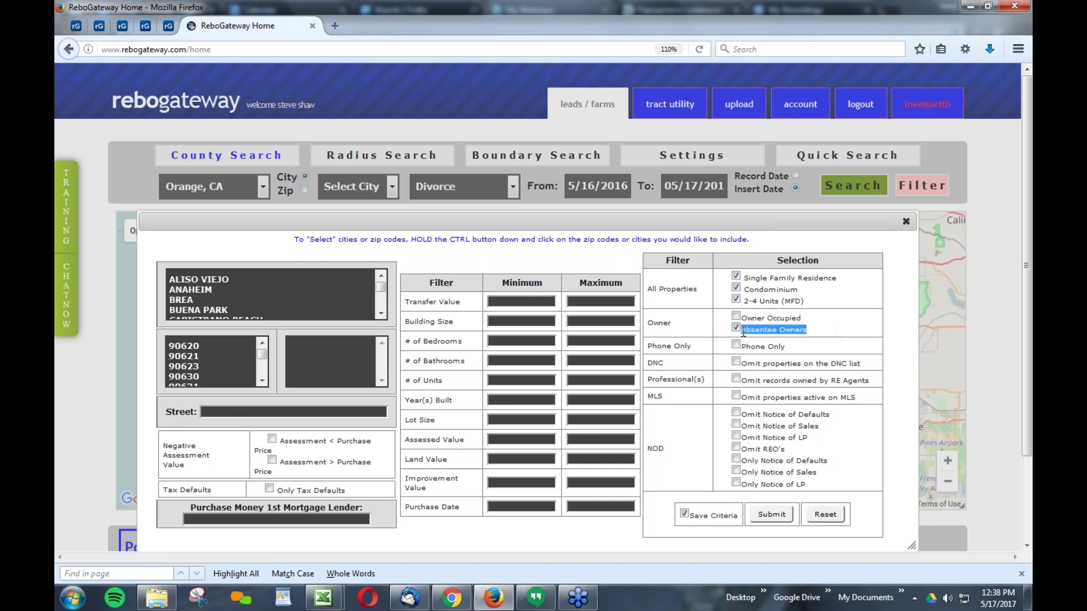
left_click(866, 320)
Step: Turn the Phone Only filter on and off, and enable omitting properties on the DNC list
left_click_drag(650, 348, 691, 346)
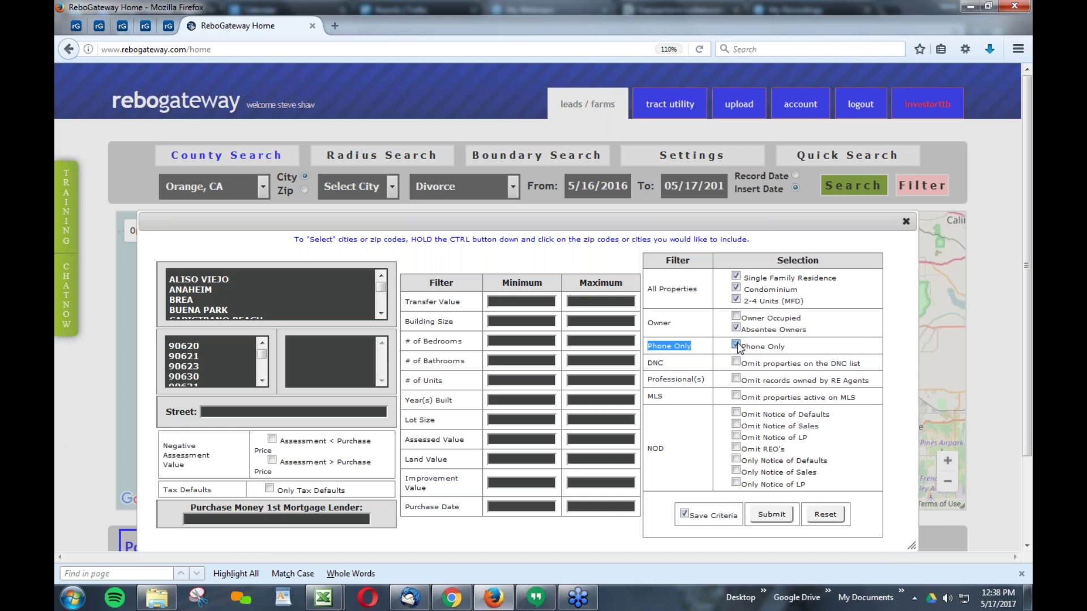
left_click(790, 348)
double_click(659, 363)
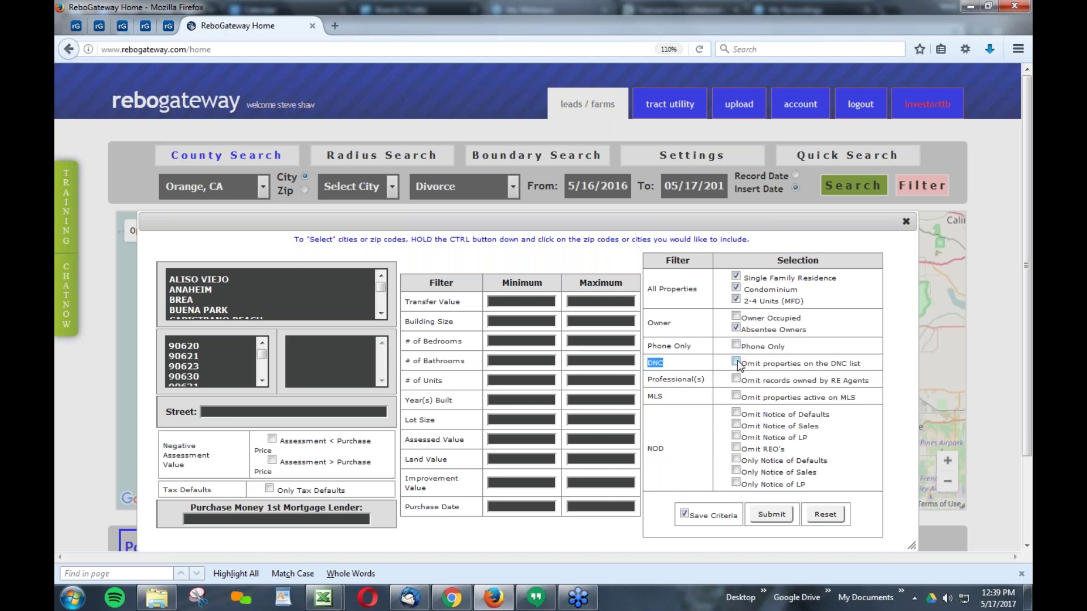
left_click(809, 363)
left_click_drag(860, 364, 745, 366)
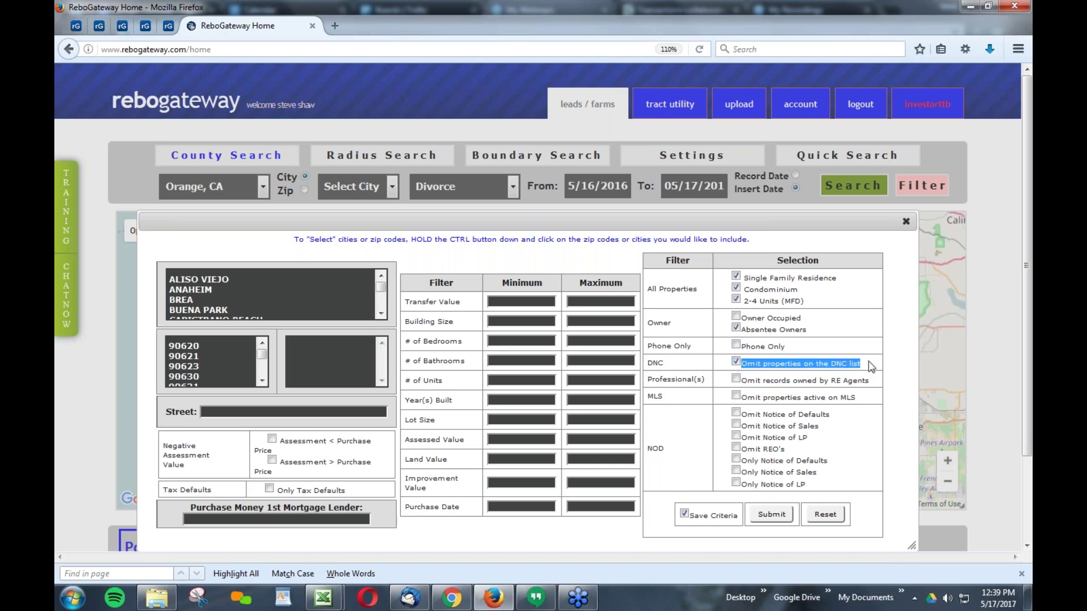
Step: Include owner-occupied properties again and disable omitting properties on the DNC list
left_click(735, 317)
left_click_drag(708, 379, 650, 383)
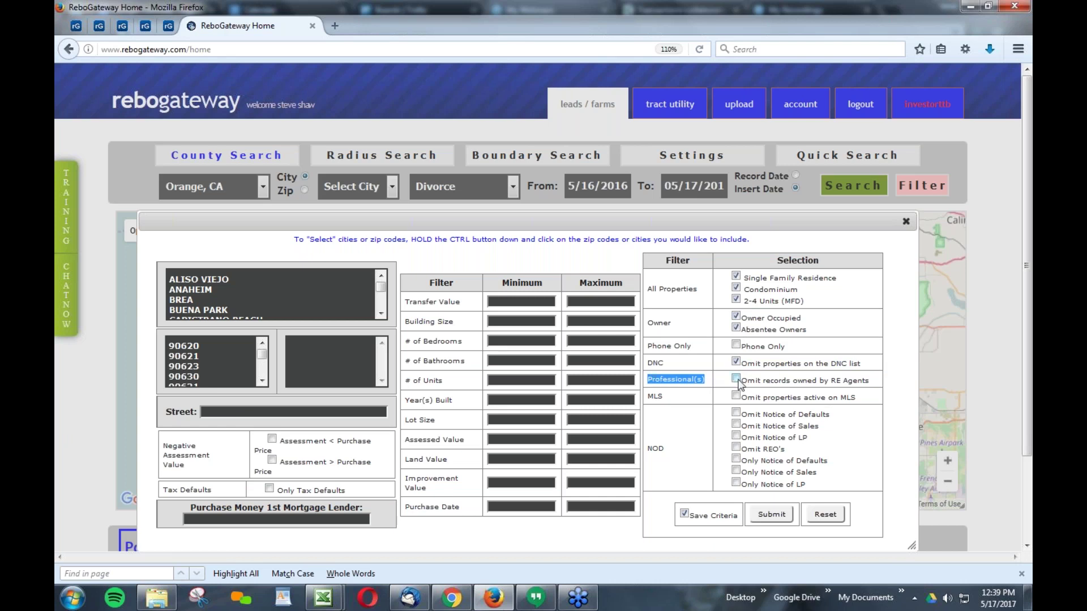
left_click(736, 361)
Step: Enable omitting records owned by RE Agents and disable it again
left_click(735, 378)
left_click_drag(741, 380, 878, 382)
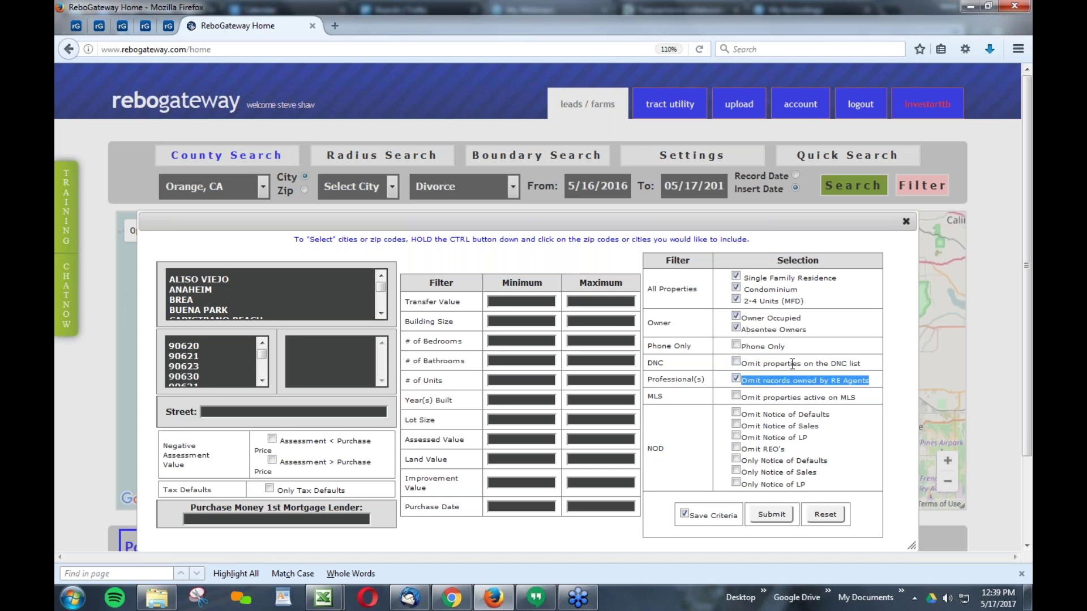
left_click(736, 378)
Step: Try the option to omit properties active on MLS and leave it disabled
left_click_drag(647, 403, 879, 403)
left_click(736, 396)
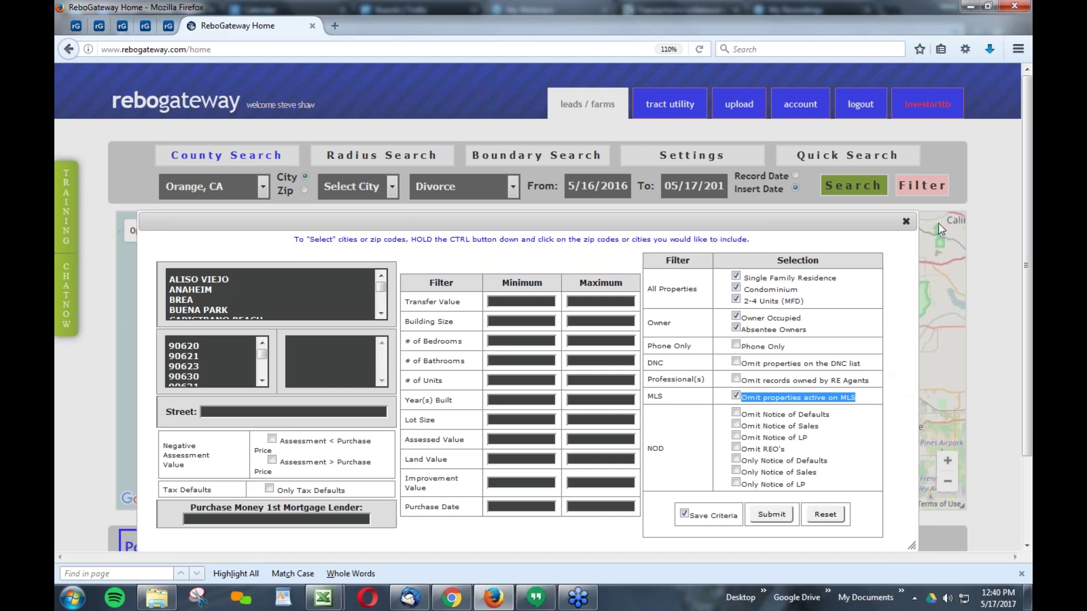
left_click(944, 203)
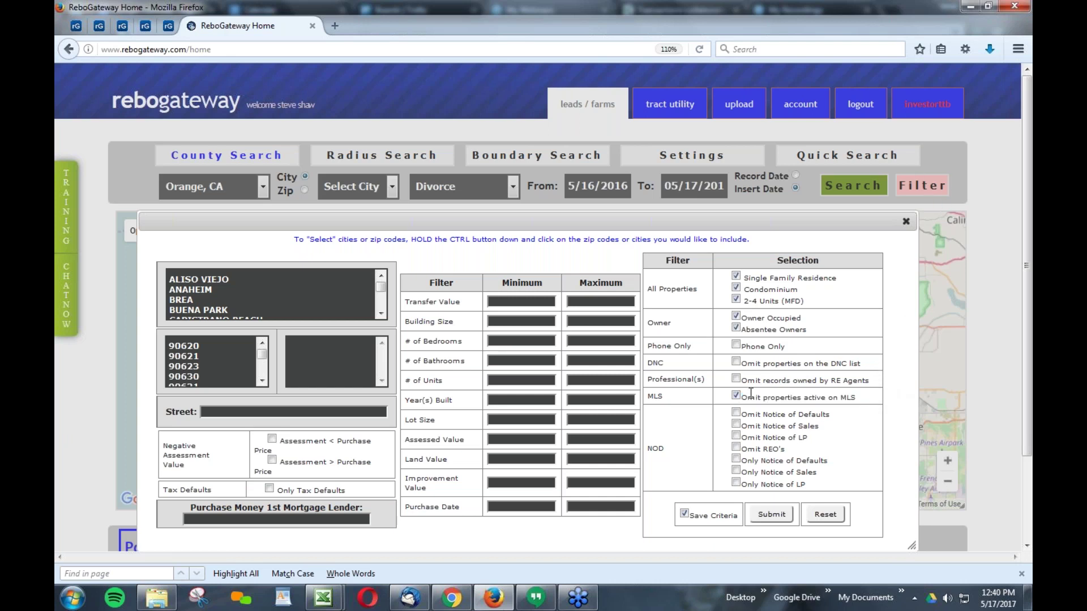
left_click_drag(745, 396, 858, 398)
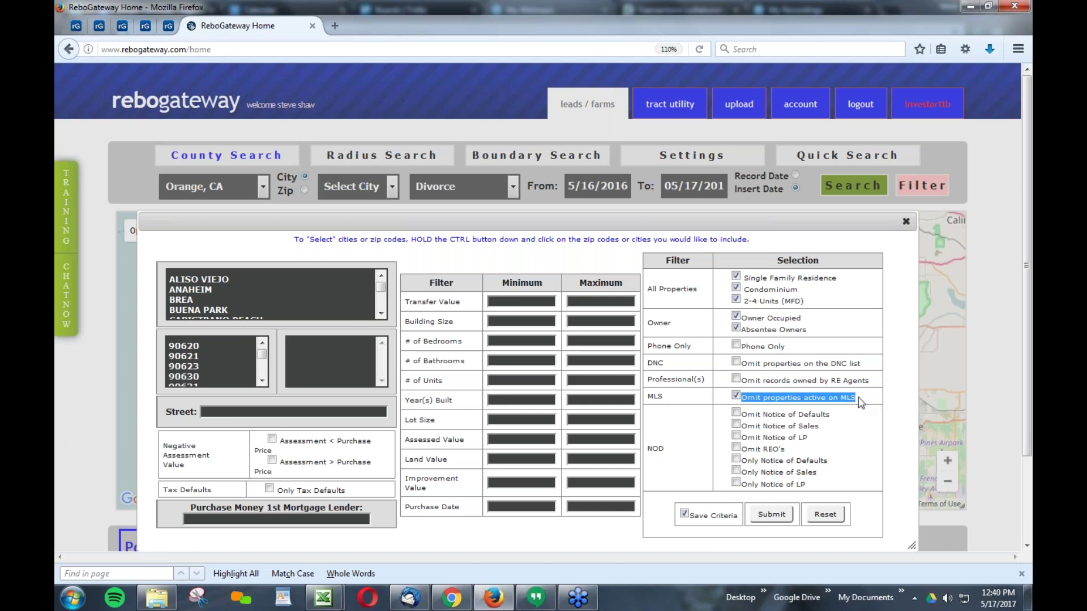
left_click(894, 400)
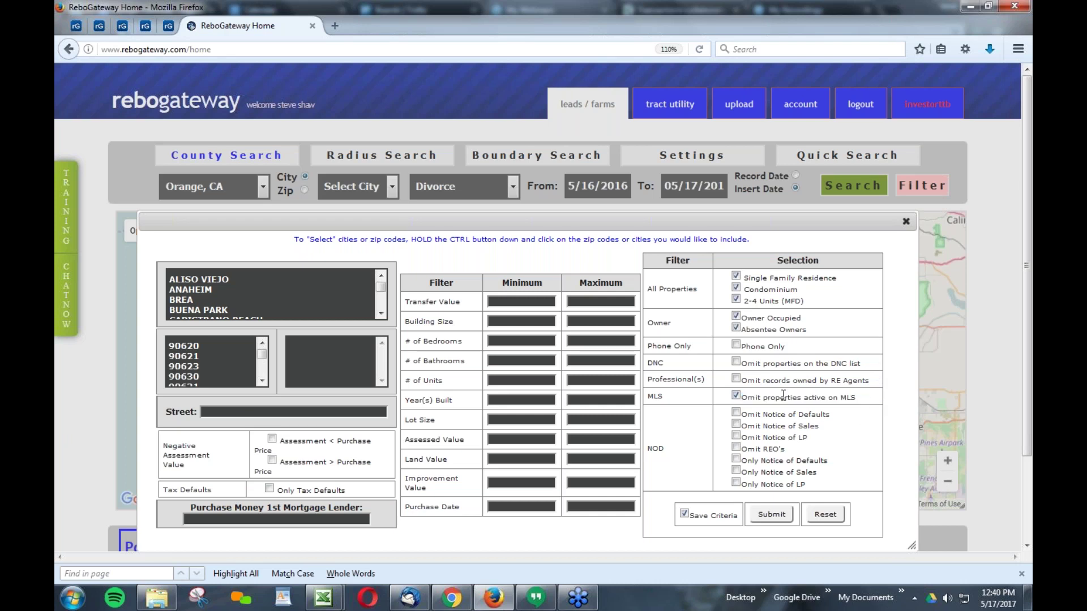
triple_click(848, 385)
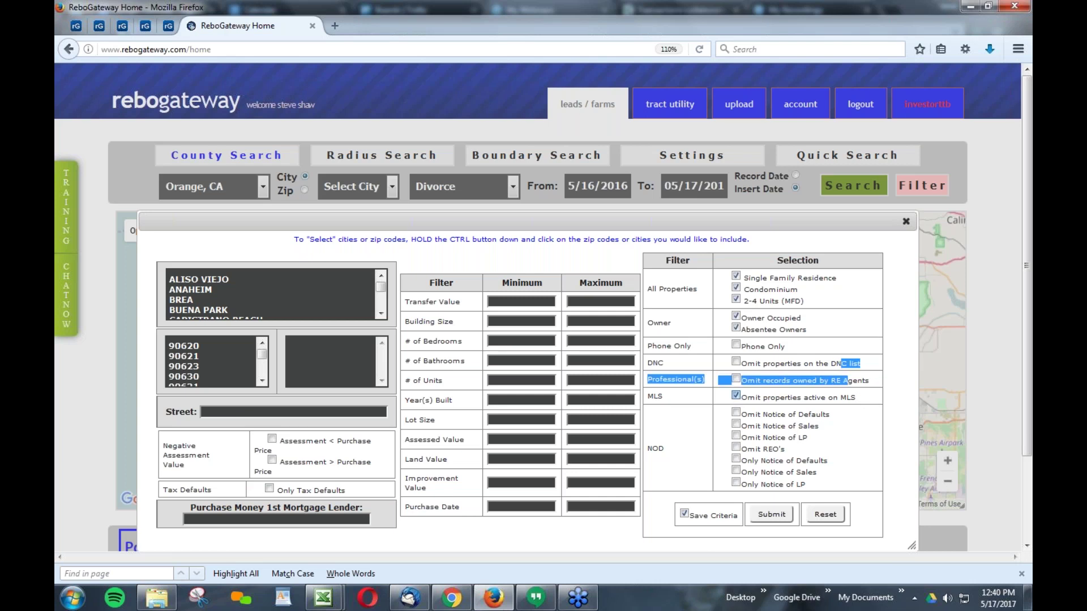
left_click(737, 396)
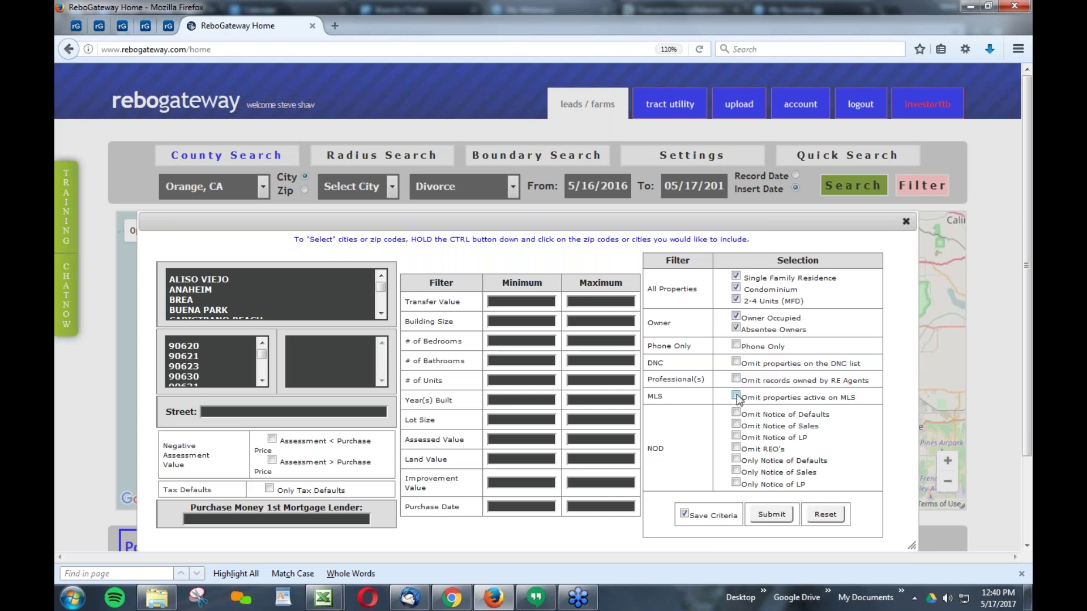
left_click(736, 396)
left_click(741, 398)
Step: Enable the NOD options omitting Notice of Defaults, Notice of Sales, Notice of LP and REO's, and clear them again
double_click(652, 449)
left_click(736, 412)
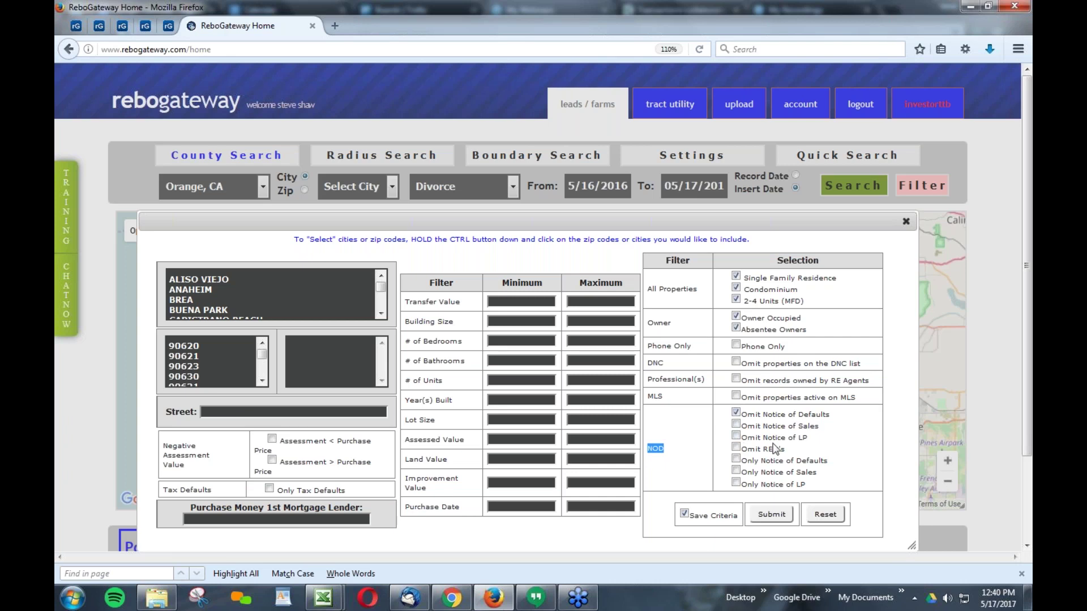
left_click(736, 425)
left_click(736, 436)
left_click(736, 426)
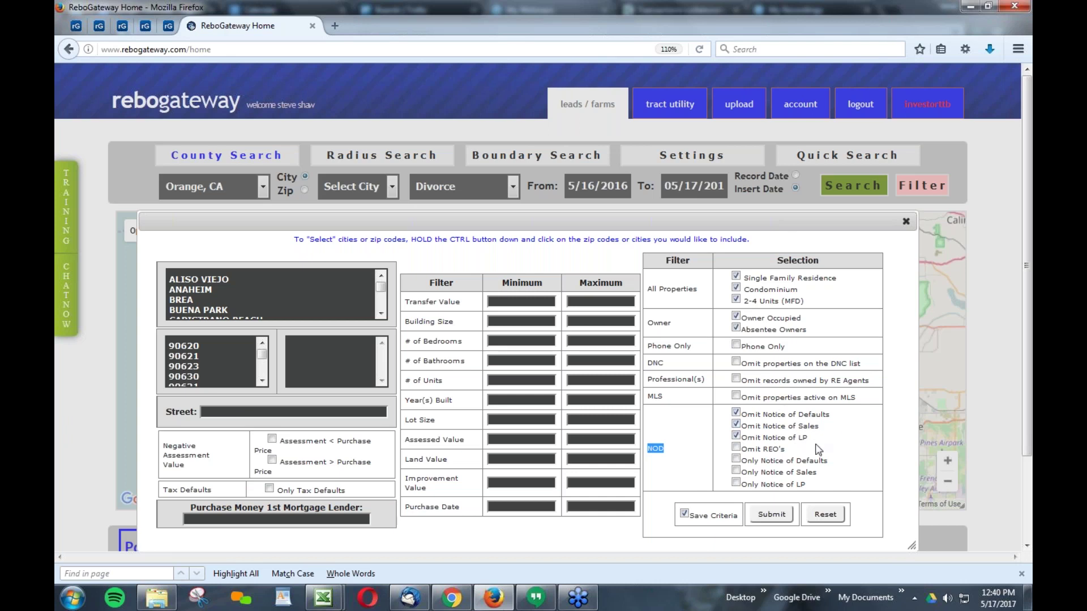
left_click(736, 449)
left_click(736, 414)
left_click(736, 426)
left_click(736, 437)
left_click(735, 448)
Step: Enable the Only Notice of Defaults, Only Notice of Sales and Only Notice of LP options, and clear them again
left_click(735, 459)
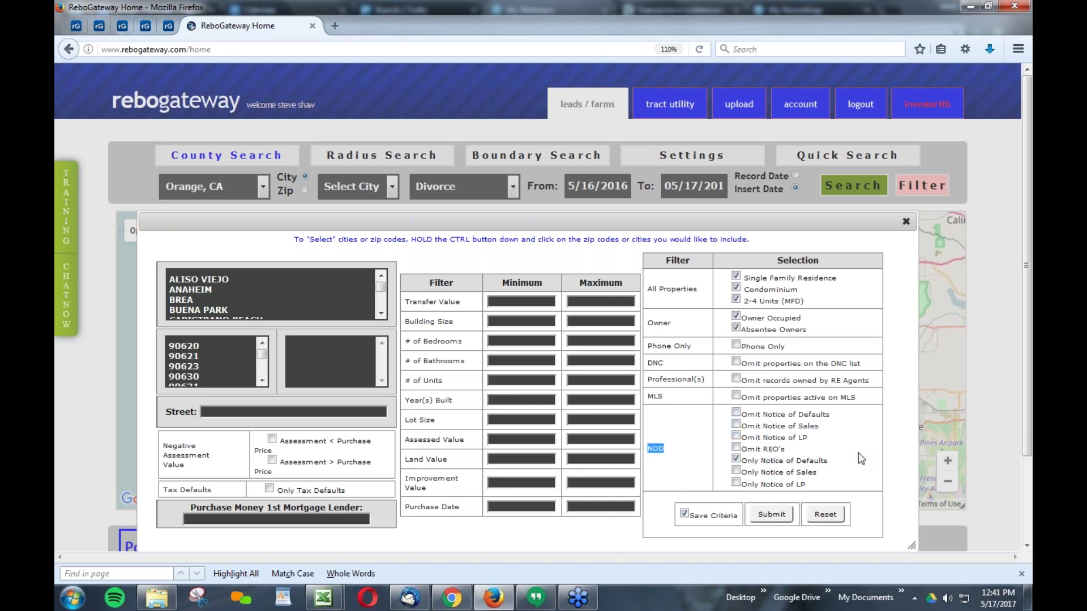
left_click(736, 471)
left_click(736, 482)
left_click_drag(742, 464, 818, 485)
left_click(831, 461)
left_click_drag(759, 460, 804, 483)
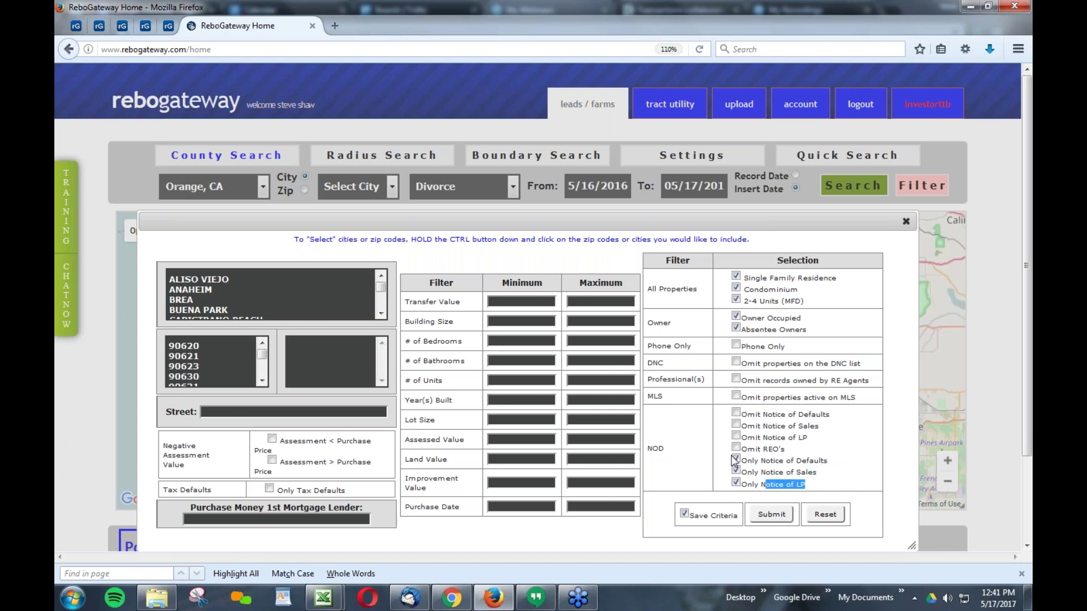
left_click(736, 459)
left_click(735, 470)
left_click(736, 482)
Step: Check the city and zip code lists and read the instruction for selecting several entries
left_click(232, 277)
left_click(217, 283, "ctrl")
left_click(185, 351)
left_click_drag(293, 240, 750, 240)
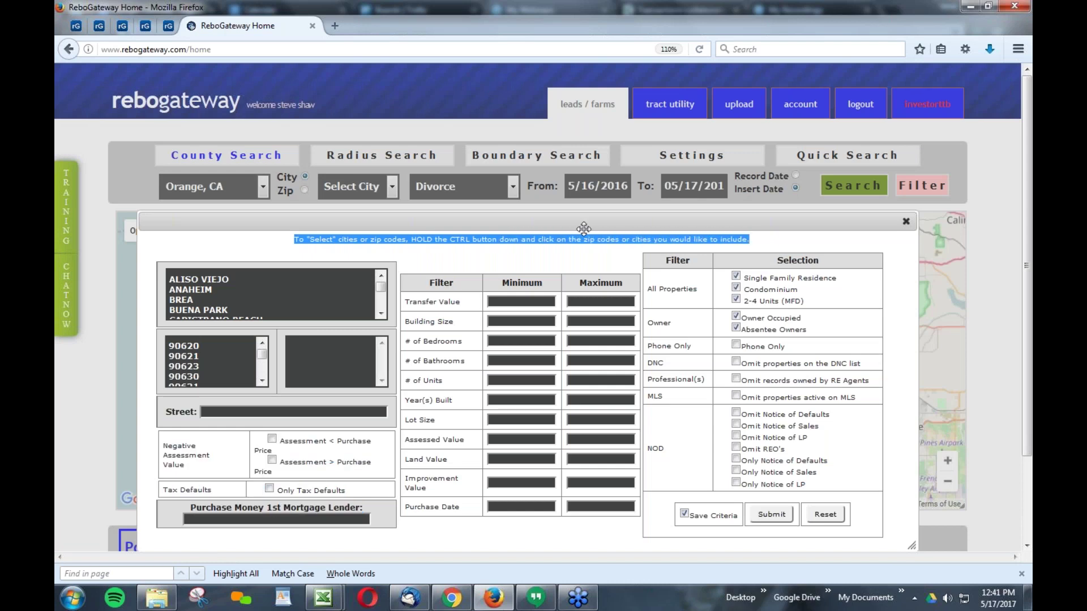
Step: Try picking single cities one at a time in the city list, including Buena Park
left_click(197, 277)
left_click(192, 311)
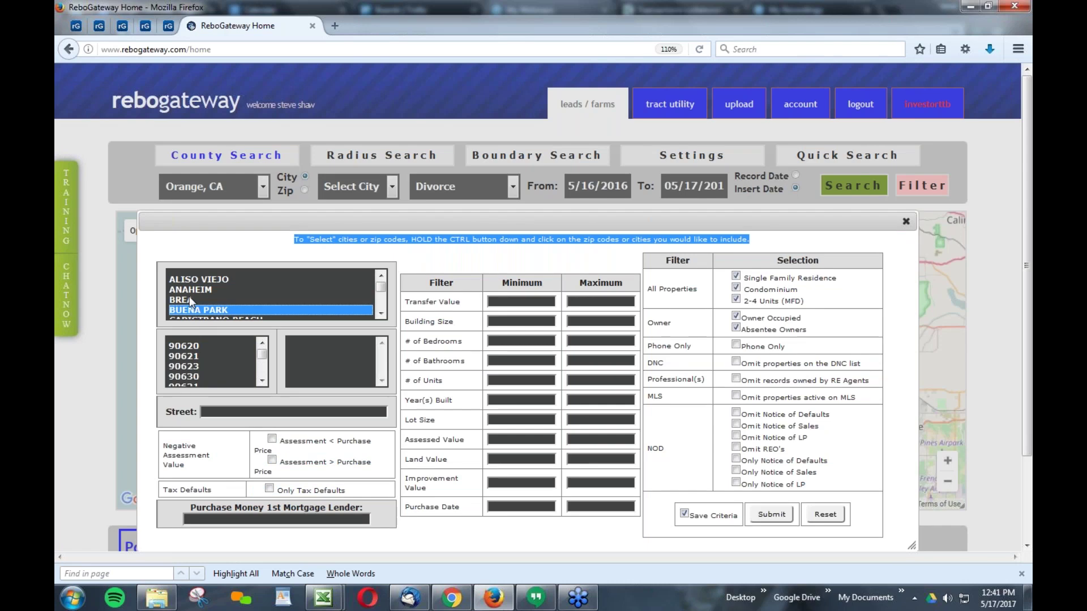
left_click(189, 292)
left_click(189, 308)
left_click(191, 280)
left_click(186, 310)
left_click(196, 282)
left_click(196, 298)
Step: Select Aliso Viejo, Brea, Buena Park, Foothill Ranch and Fountain Valley among several cities at once, and clear the city selection again
left_click(203, 280)
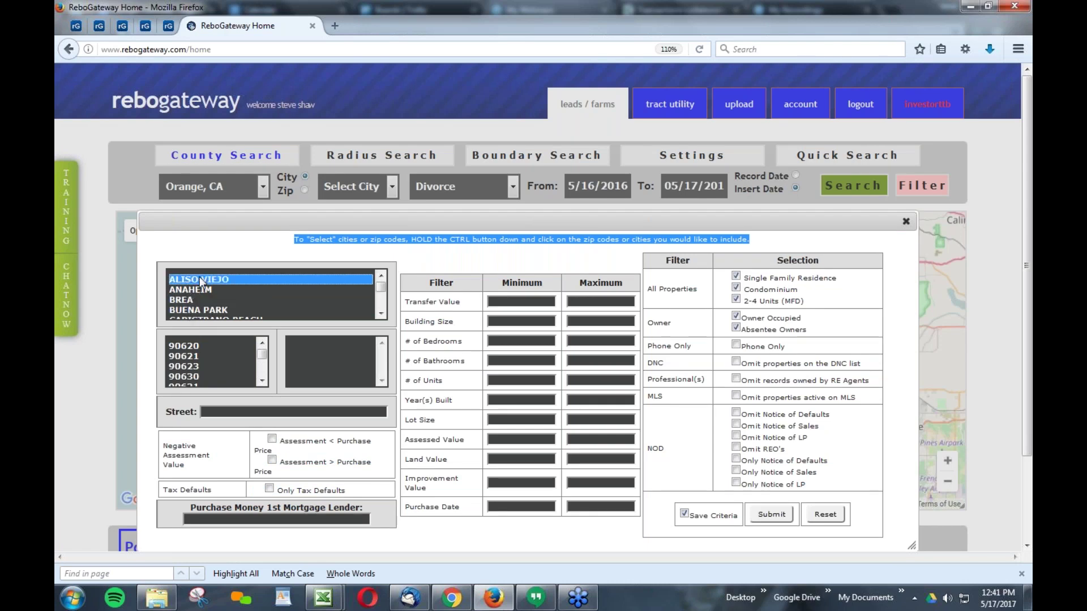
left_click(182, 300, "ctrl")
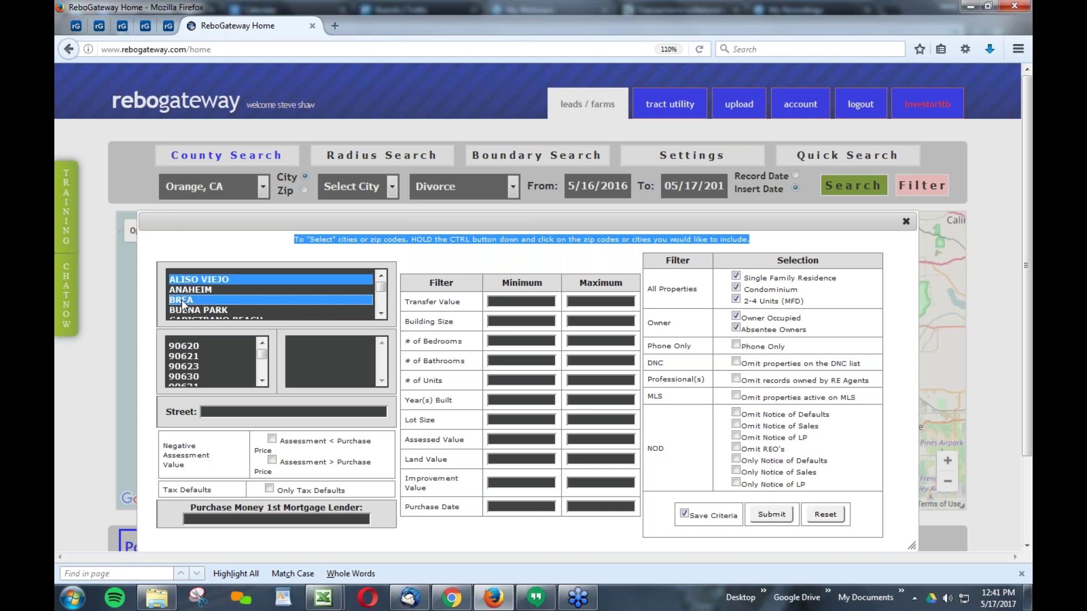
left_click(226, 311, "ctrl")
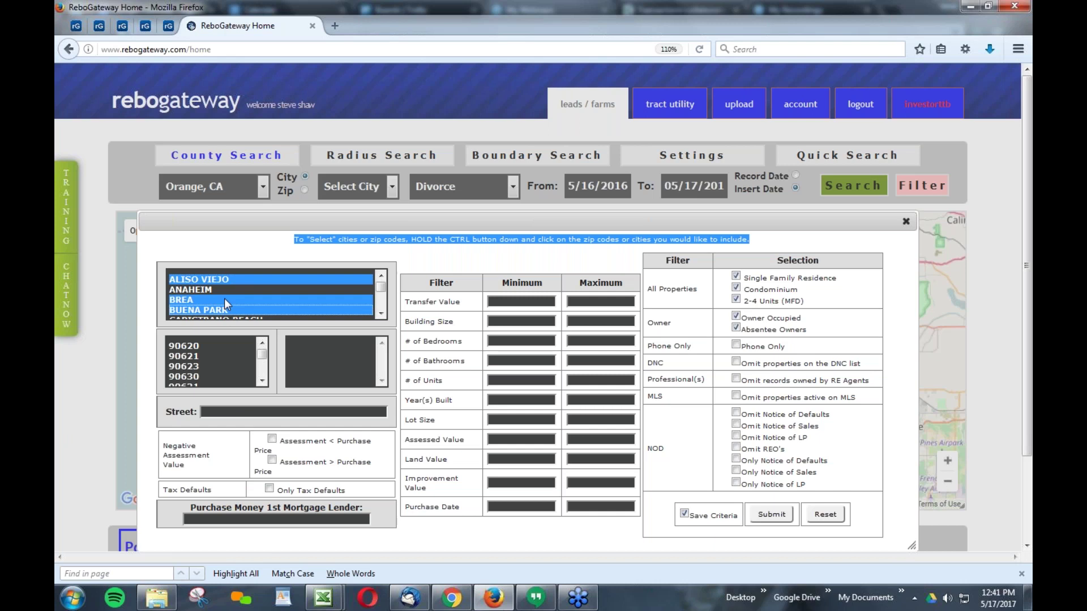
scroll(221, 297, "down", 2)
left_click(219, 286, "ctrl")
left_click(216, 306, "ctrl")
scroll(238, 295, "down", 3)
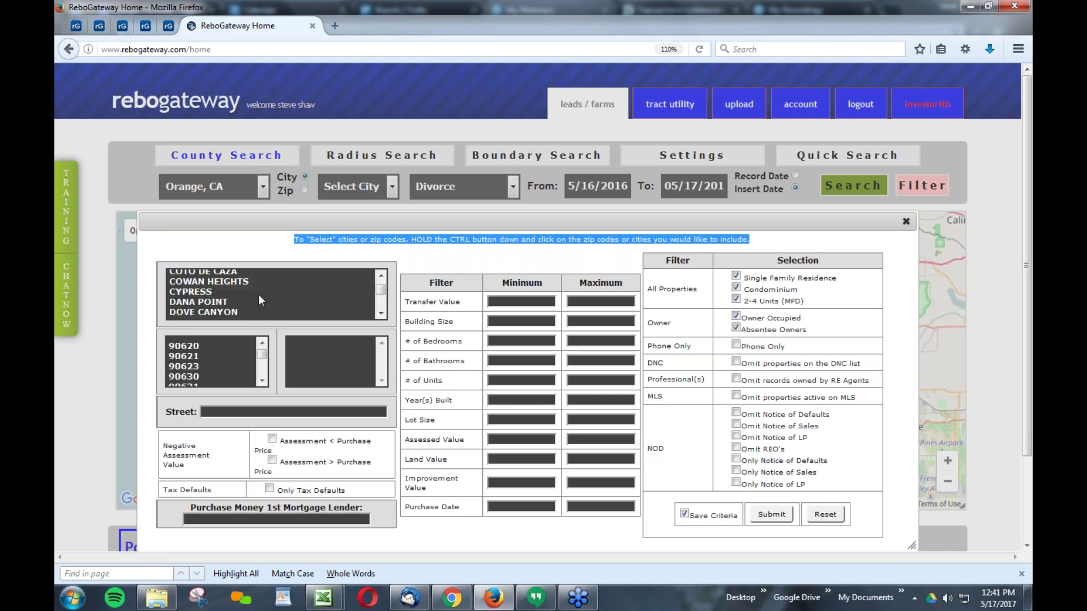
left_click(259, 287, "ctrl")
left_click(260, 297, "ctrl")
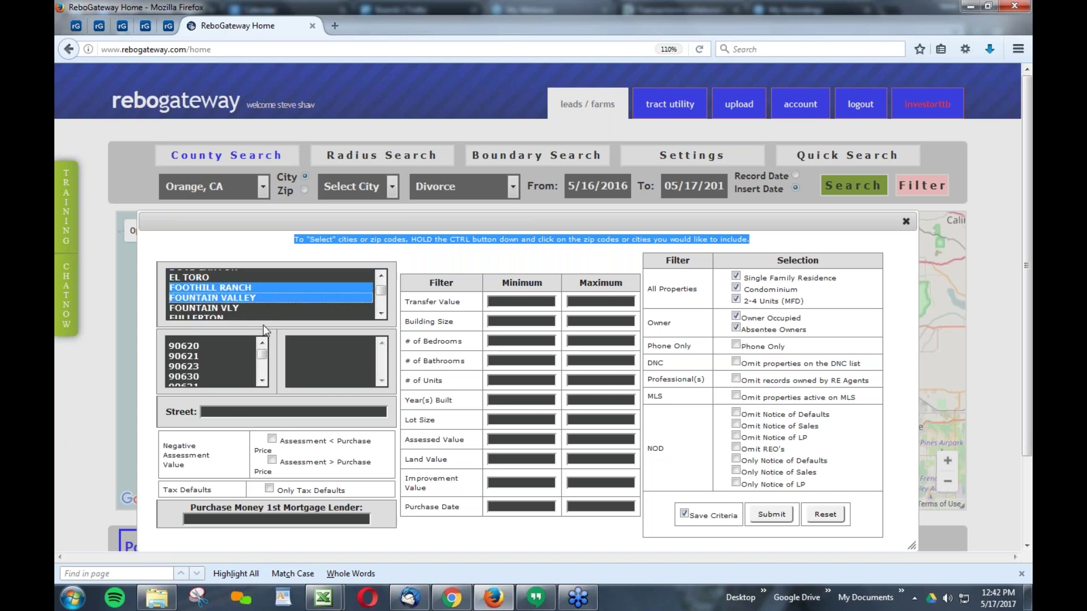
left_click(289, 287)
left_click(240, 289, "ctrl")
scroll(232, 295, "up", 5)
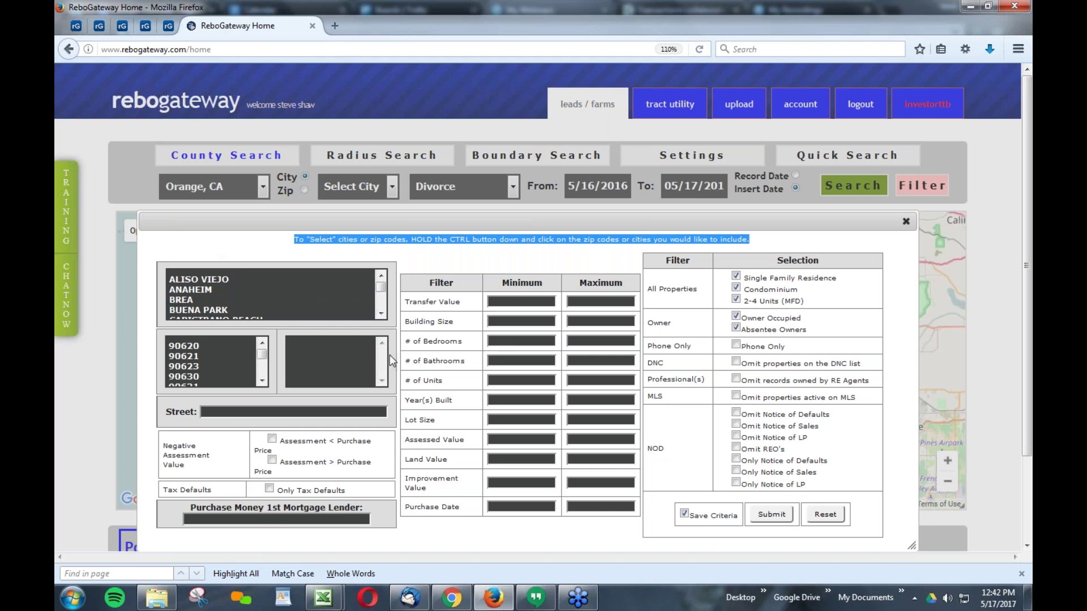
Step: Select the zip codes 90620, 90623 and 90630 together, and clear the zip code selection again
left_click(184, 346)
left_click(185, 367, "ctrl")
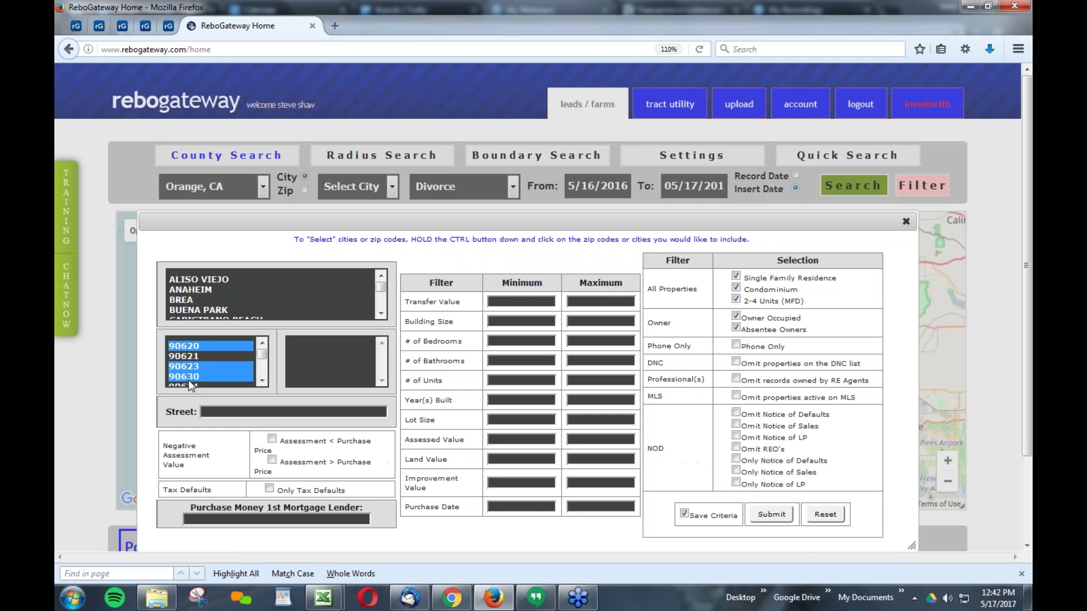
left_click(193, 366, "ctrl")
left_click(203, 346, "ctrl")
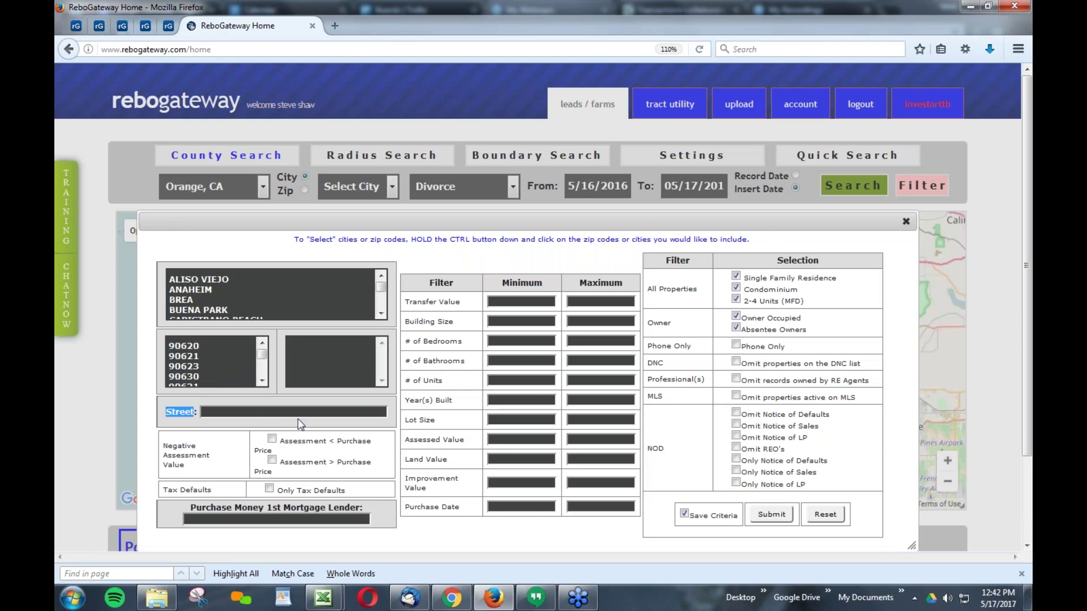
Step: Enter a street name as the Street filter and clear it again
left_click(300, 411)
type("Flaxwood")
key("BackSpace")
Step: Examine the Negative Assessment Value filter and its Assessment < Purchase Price option
triple_click(186, 452)
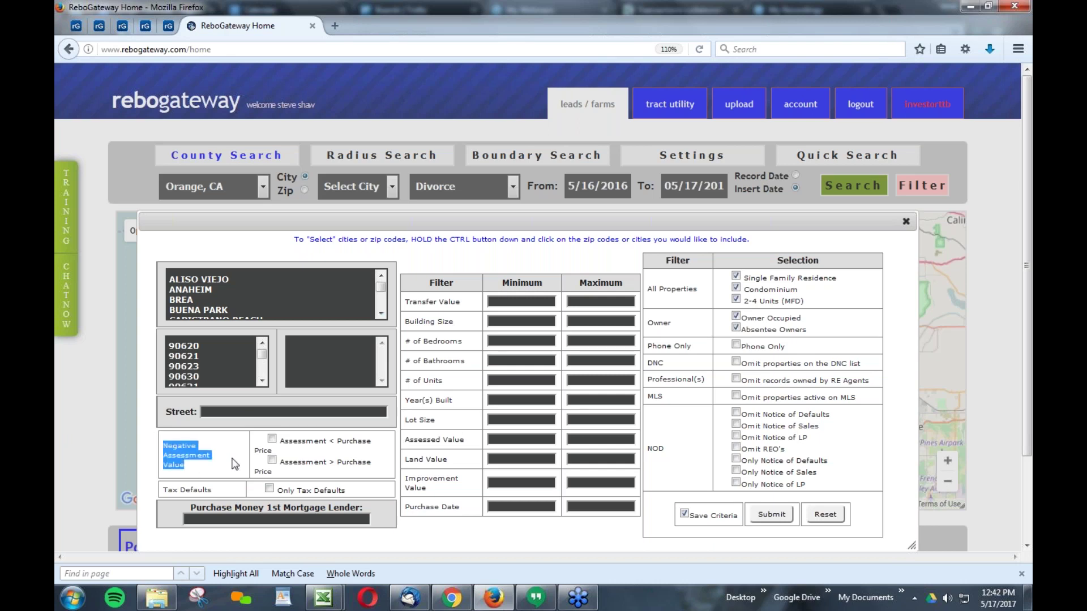
left_click(263, 449)
double_click(293, 442)
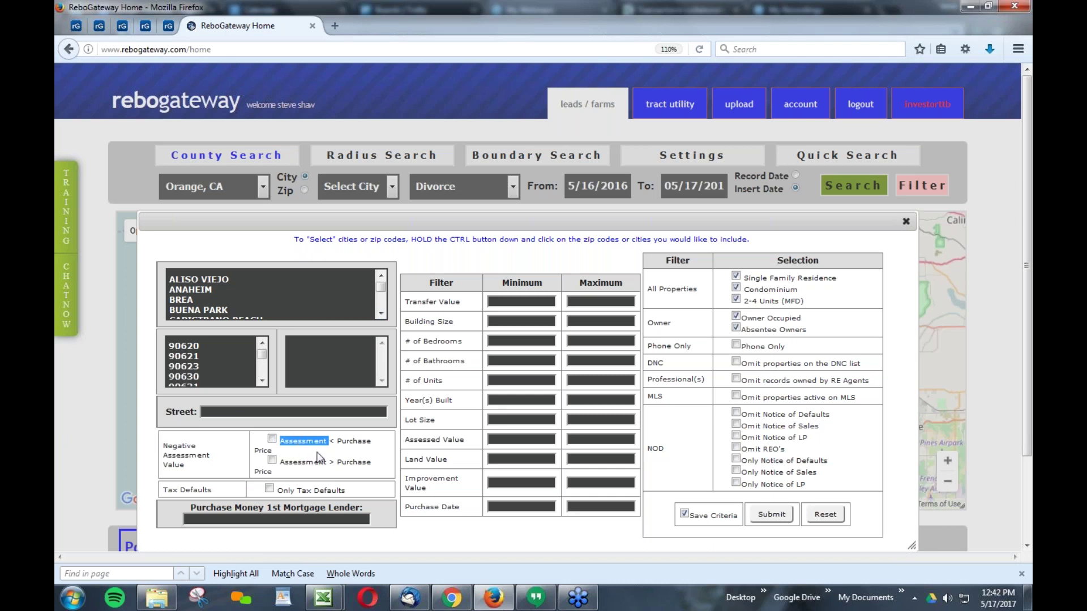
left_click(327, 450)
left_click_drag(326, 440, 335, 441)
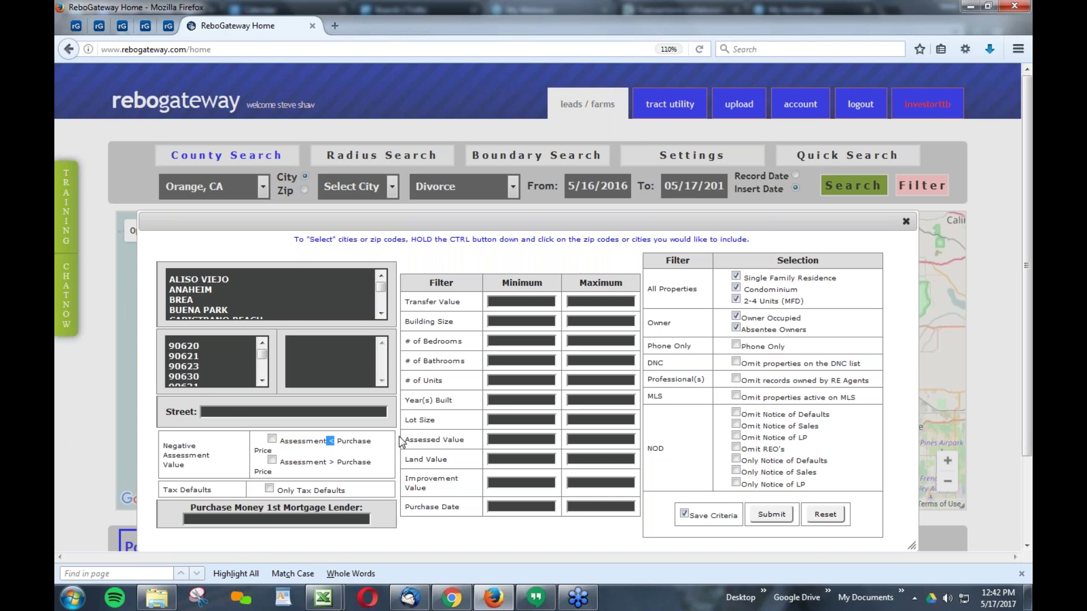
left_click(401, 442)
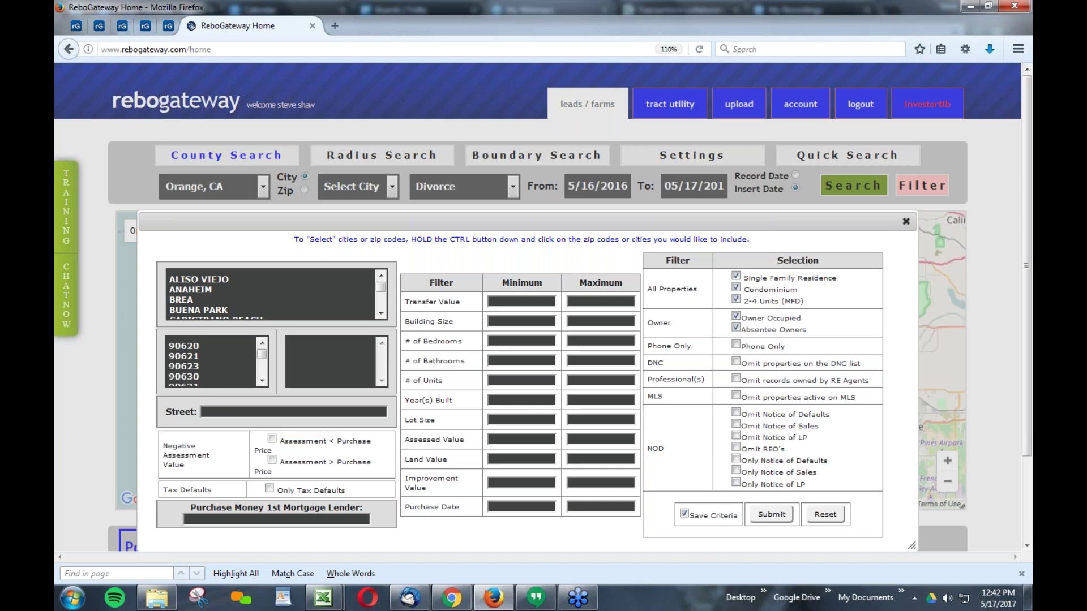
Step: Enable the Assessment > Purchase Price option, look at its wording, and disable it again
left_click(272, 460)
double_click(306, 462)
left_click(328, 461)
double_click(329, 462)
left_click(273, 460)
left_click(433, 447)
Step: Enable the Only Tax Defaults option in the Tax Defaults filter
left_click_drag(161, 491, 211, 497)
left_click(270, 489)
left_click(412, 479)
double_click(285, 490)
left_click_drag(323, 491, 342, 491)
Step: Leave the filter settings, browse the lead types down to Tax Defaults, and reopen the filter settings with Divorce still chosen
left_click(906, 222)
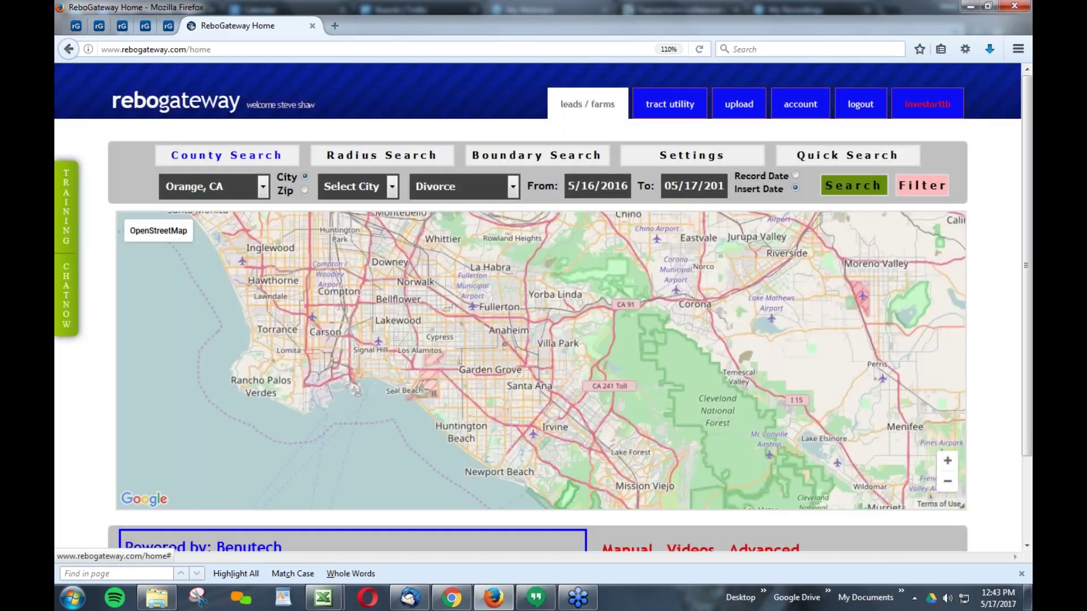
left_click(512, 186)
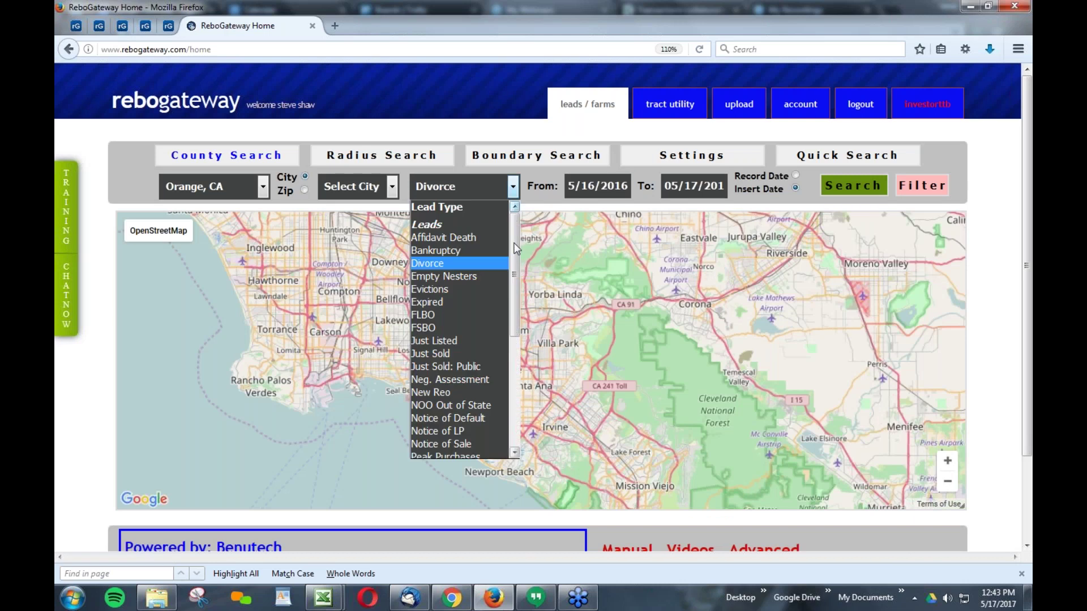
left_click_drag(513, 261, 511, 312)
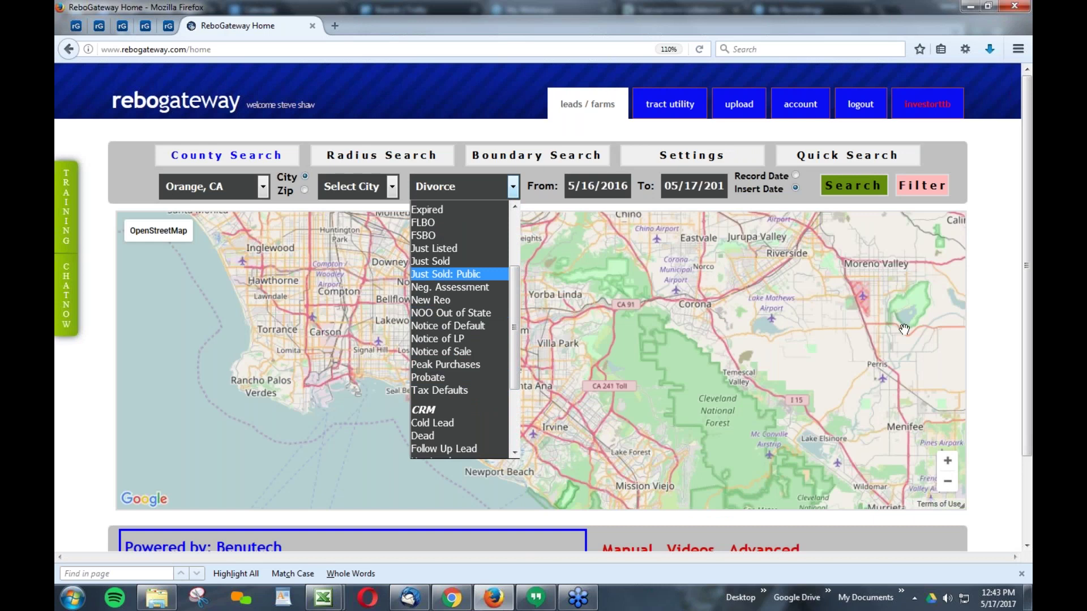
left_click(917, 196)
left_click(917, 192)
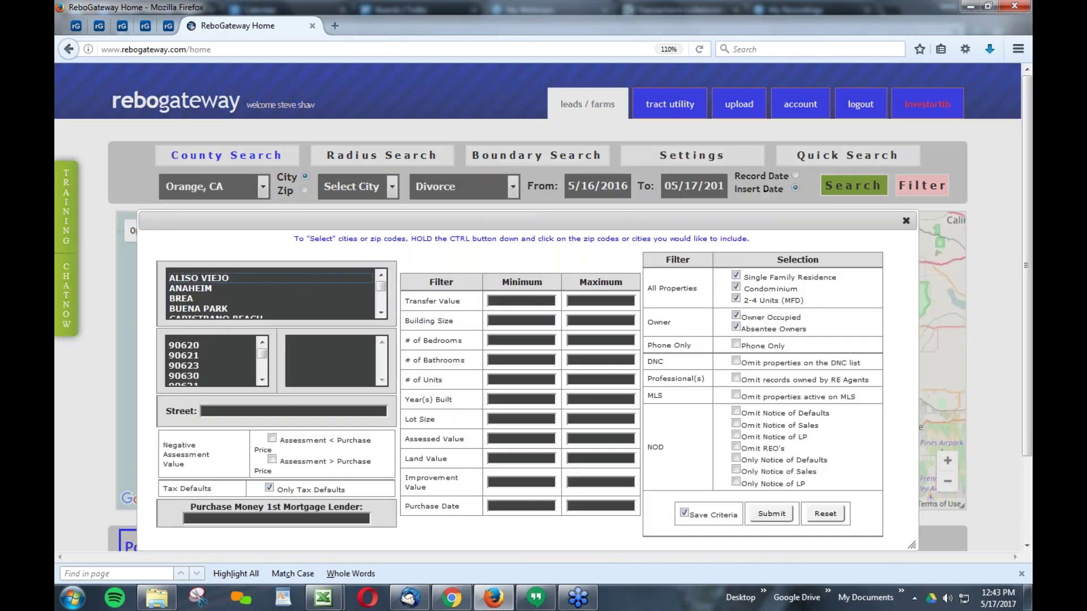
Step: Switch the Only Tax Defaults option off and back on
left_click(269, 488)
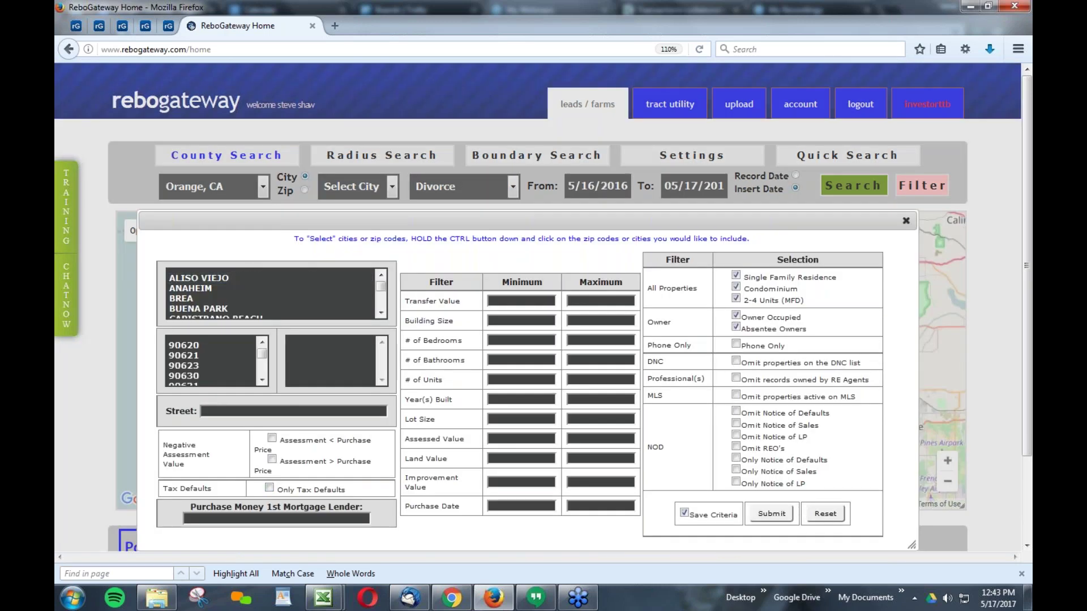
left_click(269, 488)
Step: Examine the Purchase Money 1st Mortgage Lender filter and the Minimum and Maximum columns of the range filters
left_click_drag(191, 506, 369, 512)
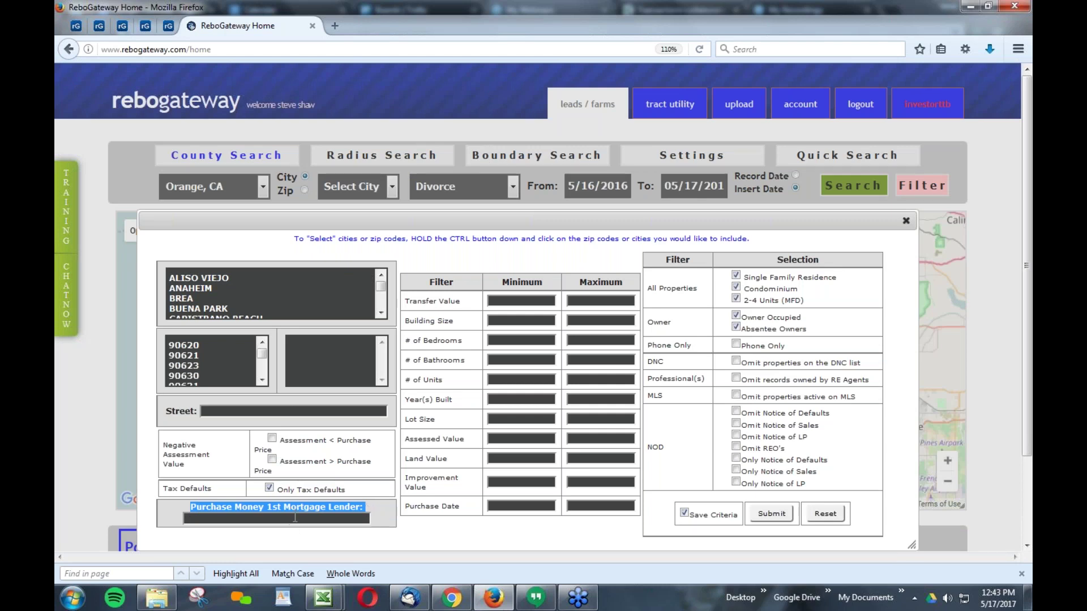
left_click(386, 511)
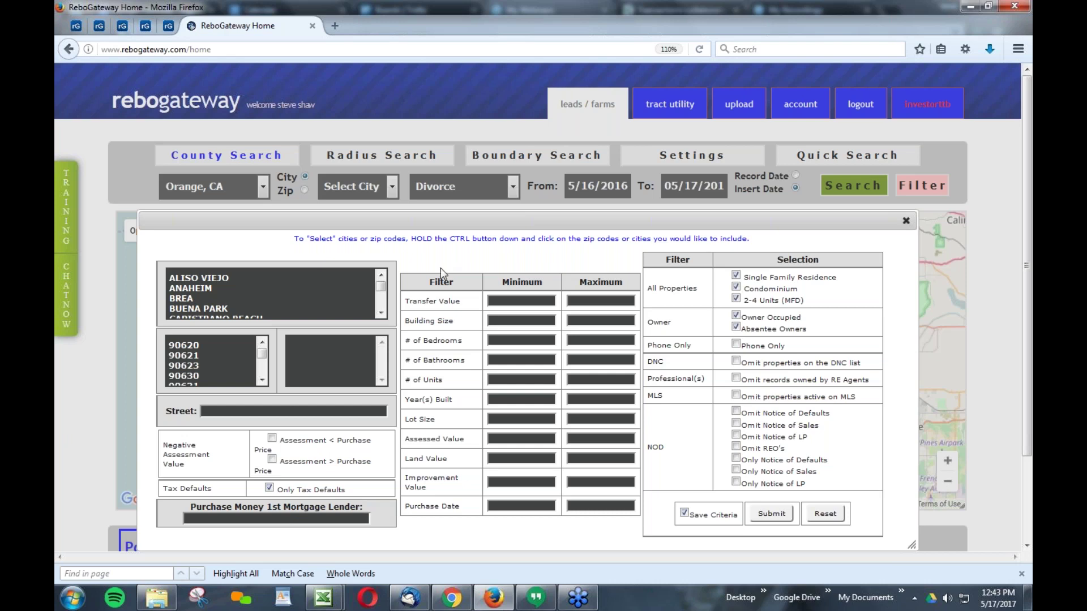
left_click_drag(573, 281, 659, 246)
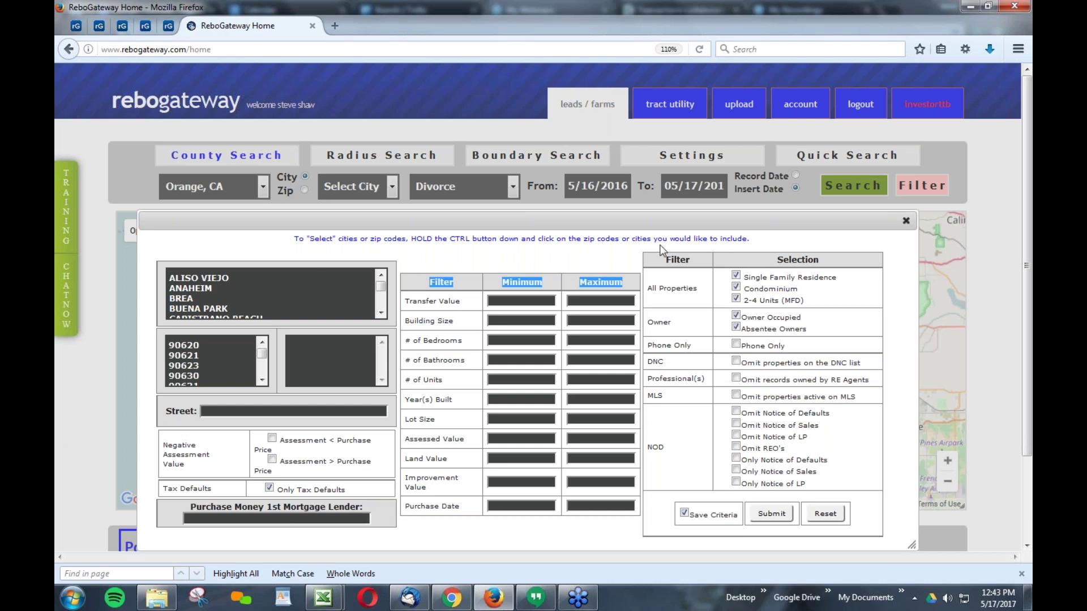
left_click(659, 246)
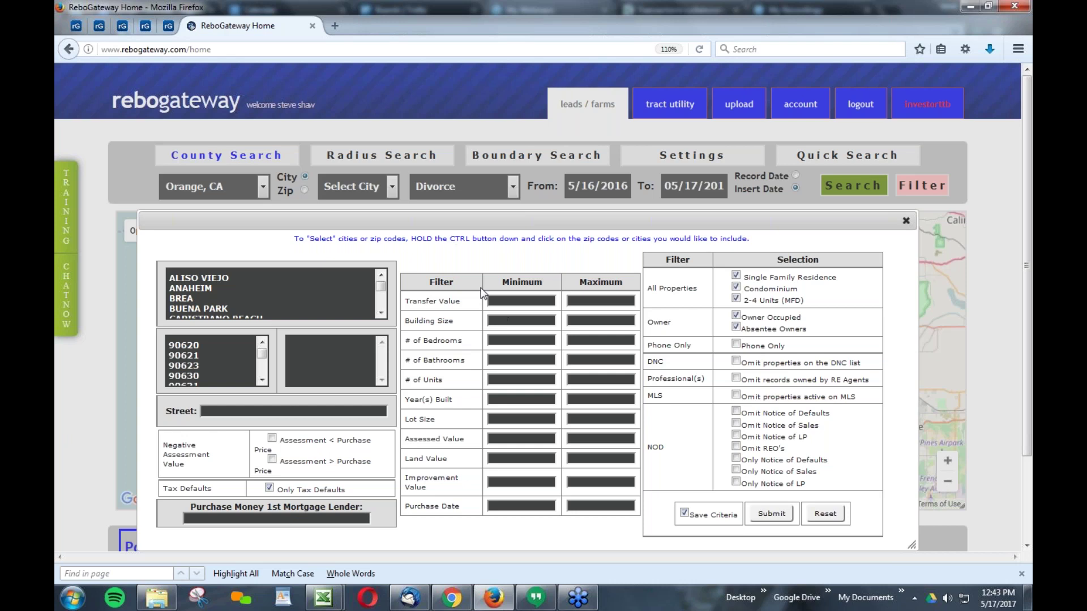
left_click_drag(420, 280, 641, 276)
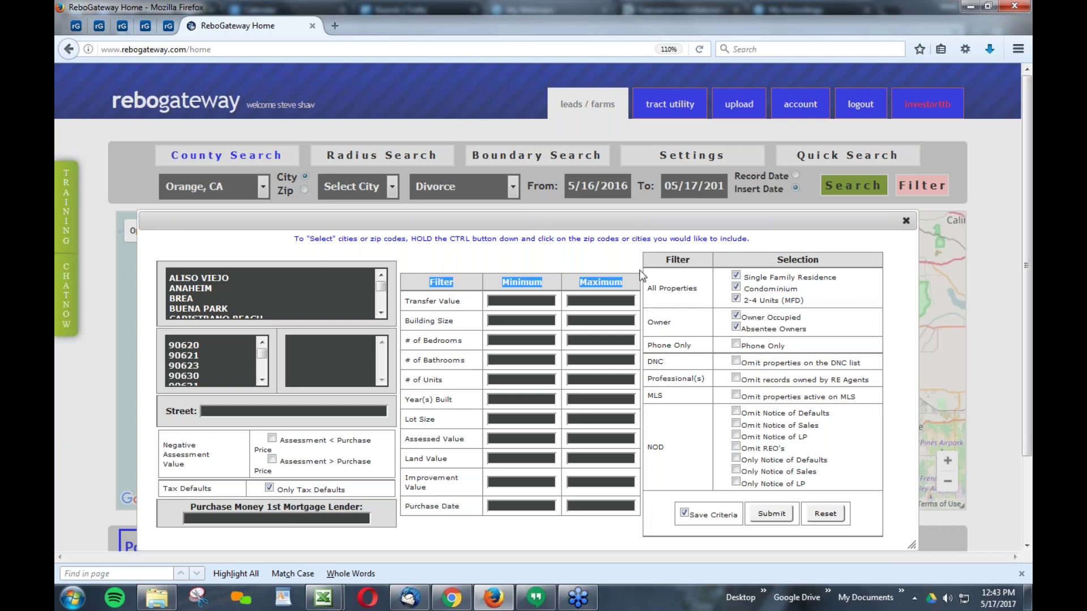
left_click(575, 262)
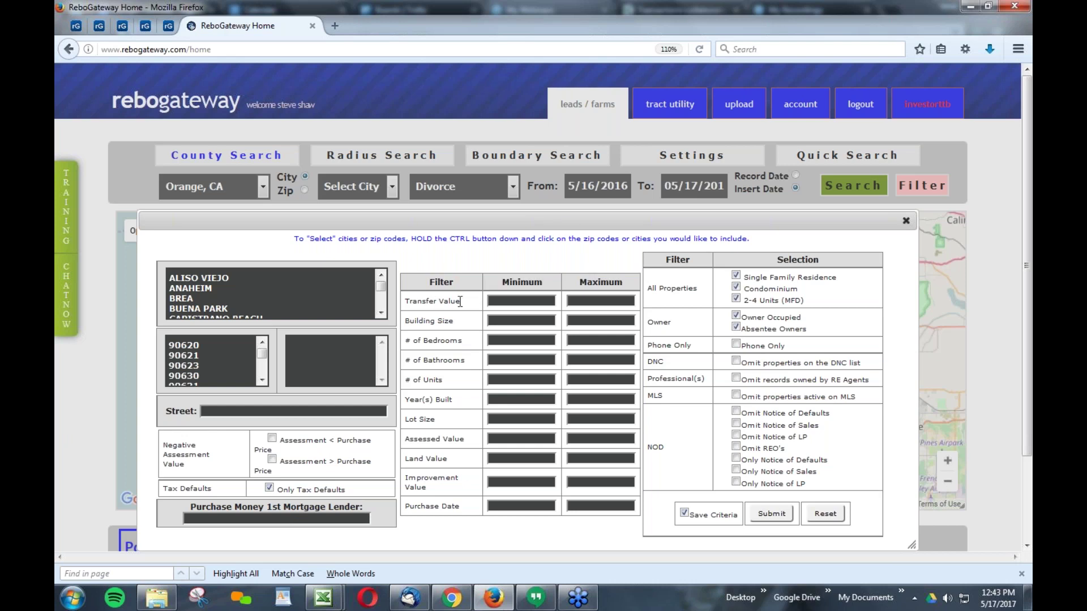
Step: Enter 3 as the minimum and 4 as the maximum number of bedrooms, and clear the maximum again
double_click(525, 276)
left_click(537, 341)
type("3")
left_click_drag(544, 342, 577, 338)
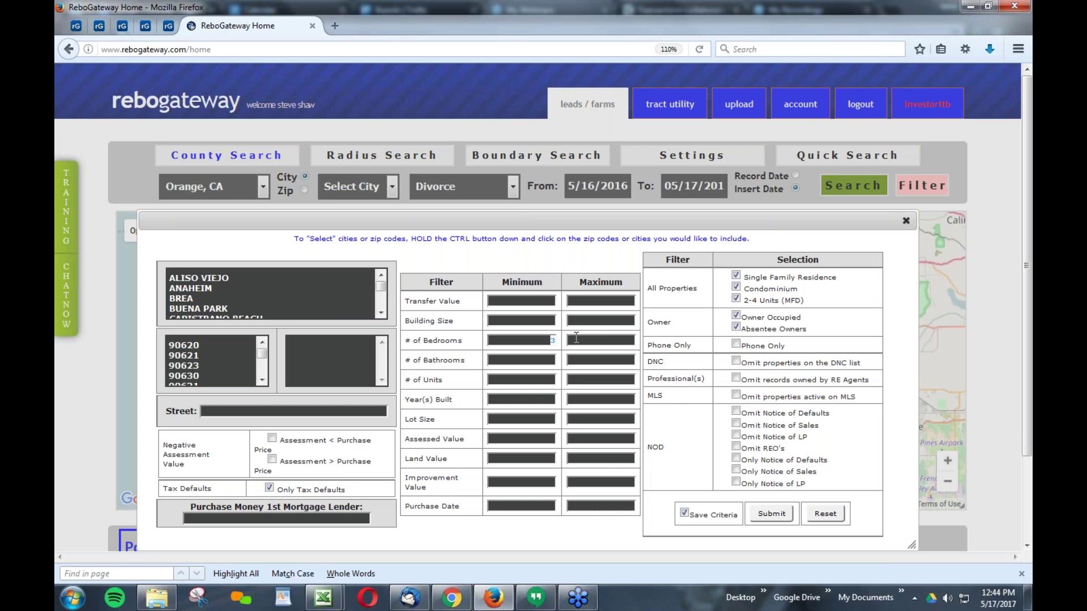
double_click(601, 283)
left_click(622, 344)
type("4")
double_click(620, 341)
key("BackSpace")
Step: Re-enter the bedroom range of 3 to 4, and clear both values again
key("shift+Tab")
type("3")
key("Tab")
type("4")
key("BackSpace")
key("shift+Tab")
key("BackSpace")
Step: Enter 100 as the minimum building size and clear it again
left_click_drag(461, 301, 408, 298)
left_click_drag(405, 320, 513, 317)
left_click(515, 321)
type("100")
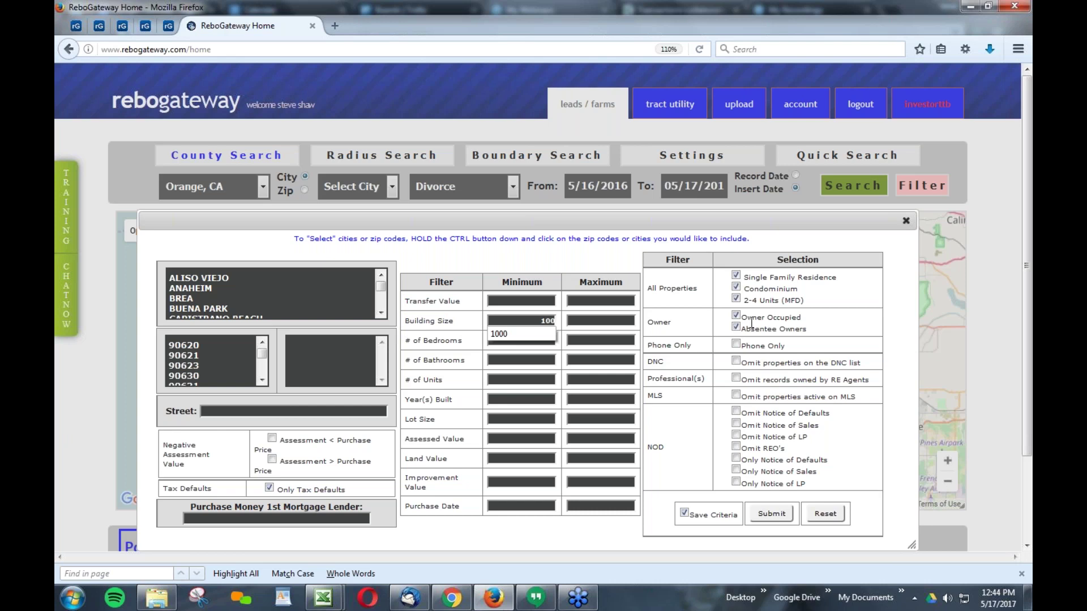
key("BackSpace")
key("BackSpace")
key("BackSpace")
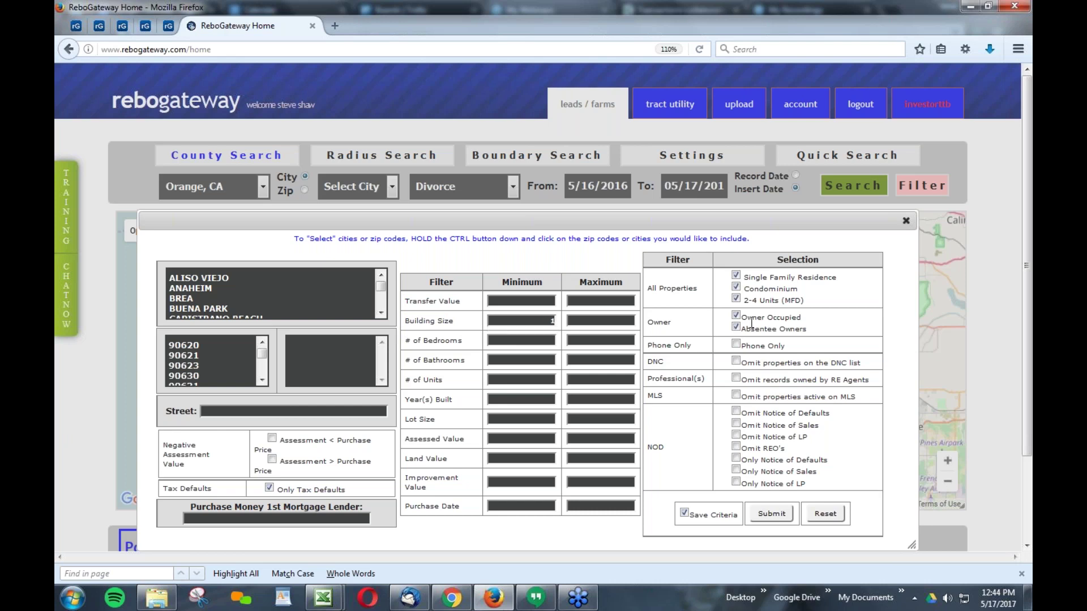
Step: Examine the bathroom and unit count filters together with the 2-4 Units (MFD) property option
left_click_drag(405, 352, 469, 360)
left_click_drag(405, 379, 443, 379)
left_click_drag(743, 300, 803, 300)
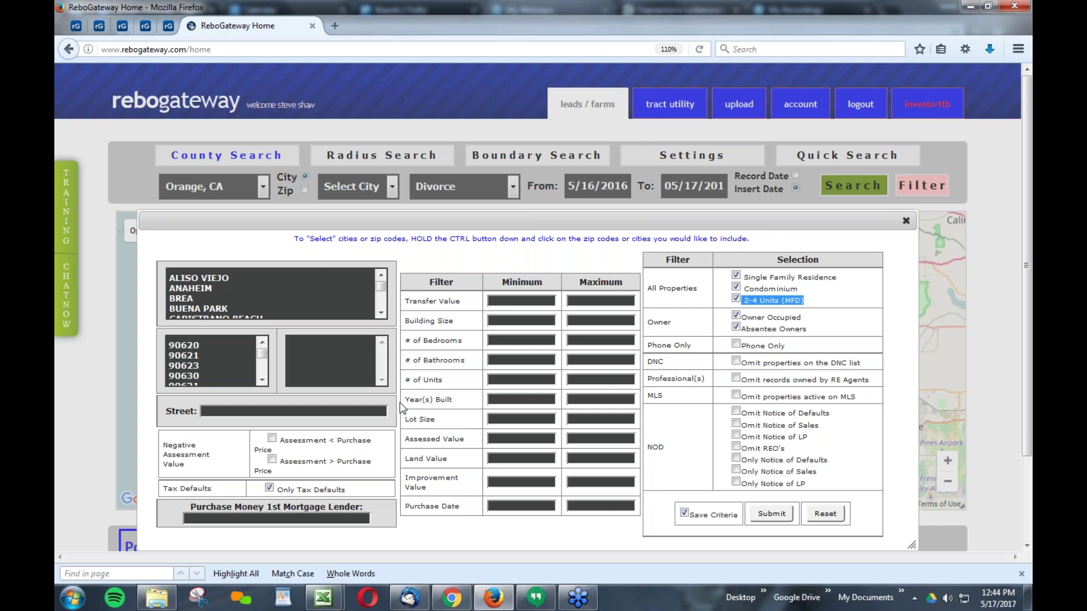
Step: Enter 1980 as the minimum year built and clear it again
left_click(457, 400)
left_click_drag(458, 401, 404, 399)
left_click(540, 404)
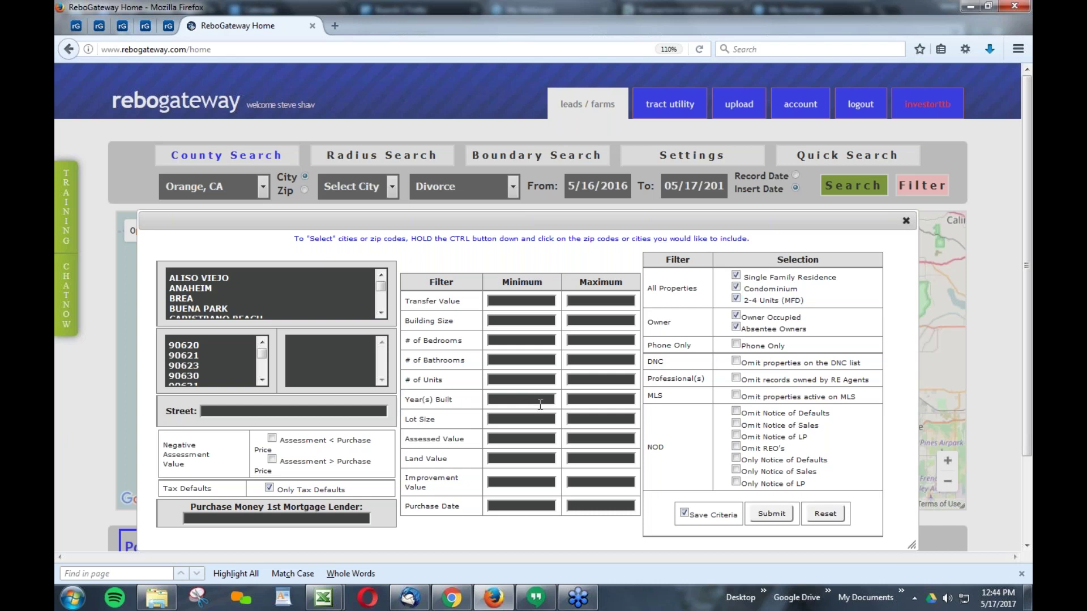
type("1980")
left_click_drag(521, 399, 567, 400)
key("BackSpace")
Step: Examine the Lot Size, Assessed Value, Land Value and Improvement Value filters, comparing Assessed Value with the assessment options
left_click_drag(405, 420, 465, 440)
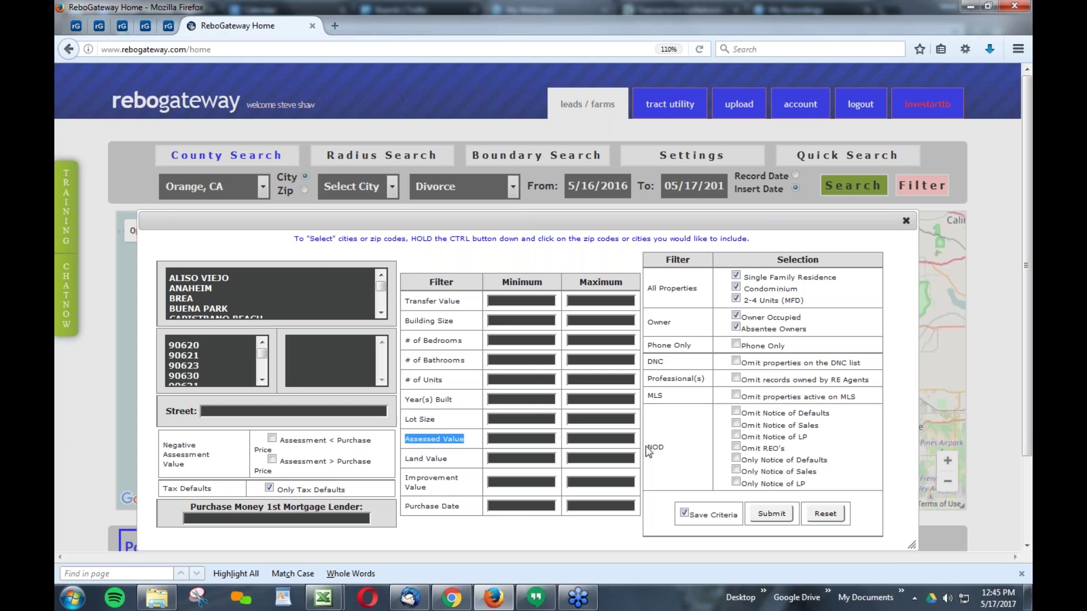
double_click(304, 441)
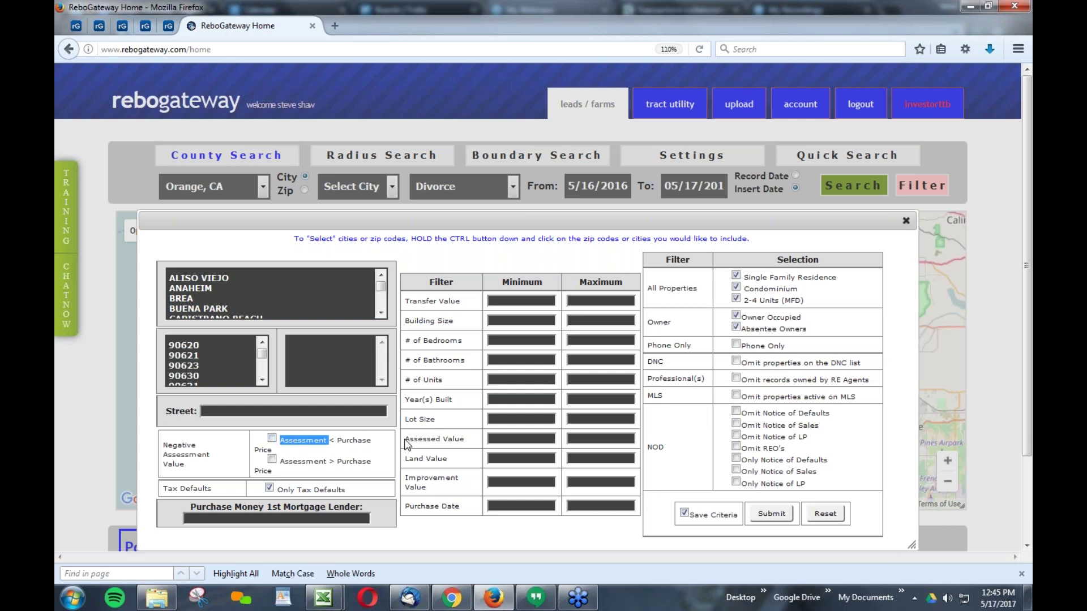
left_click_drag(404, 440, 469, 447)
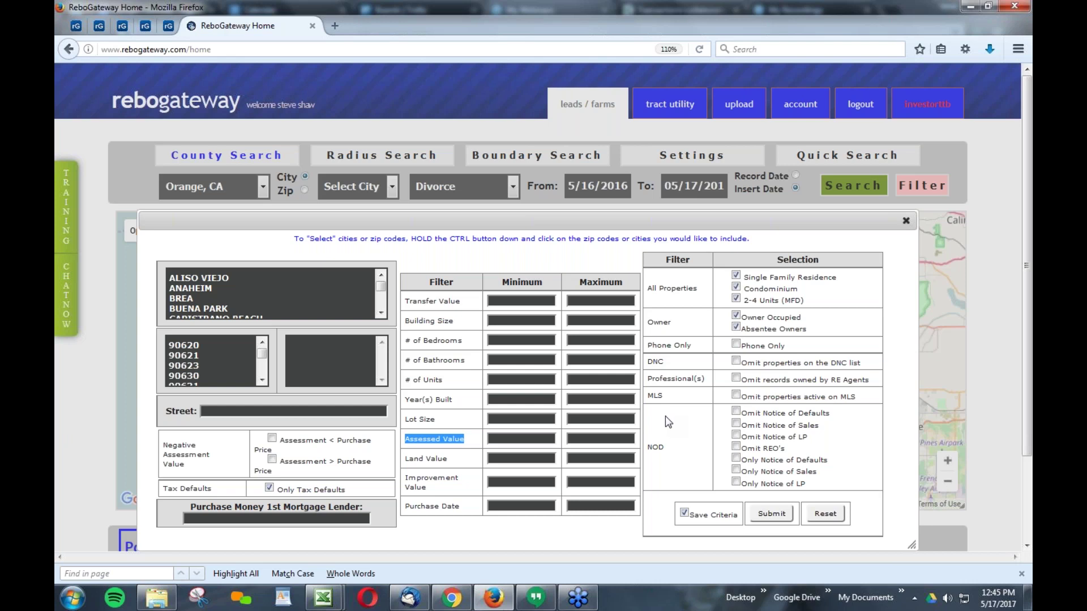
left_click(472, 445)
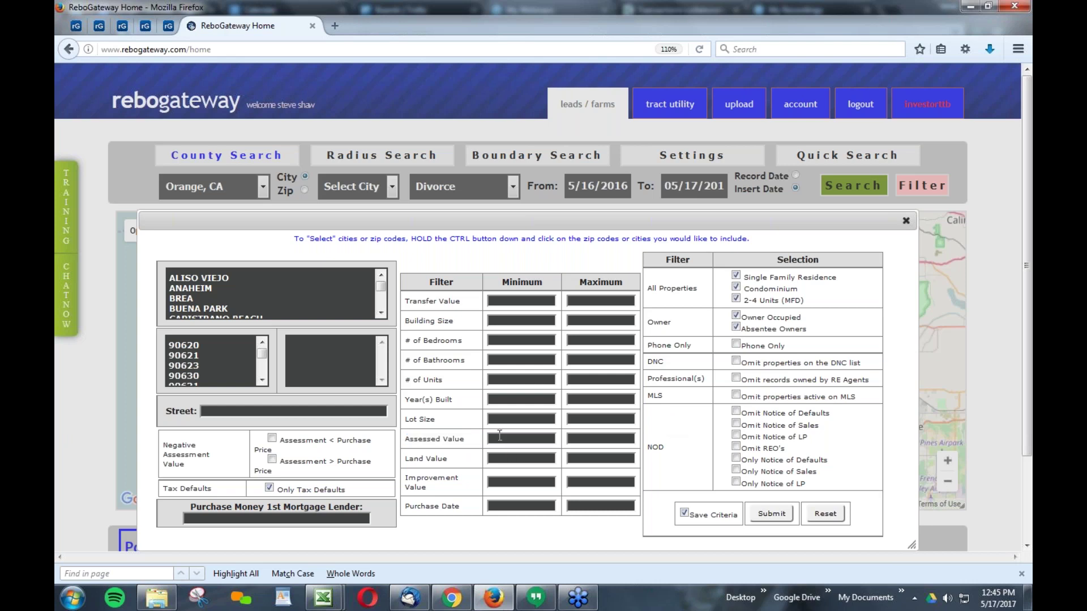
left_click_drag(474, 440, 474, 478)
left_click(454, 459)
Step: Examine the Purchase Date filter, opening the calendar for its maximum date and closing it without choosing a date
left_click(408, 507)
left_click_drag(405, 507, 596, 539)
left_click(662, 441)
left_click(588, 507)
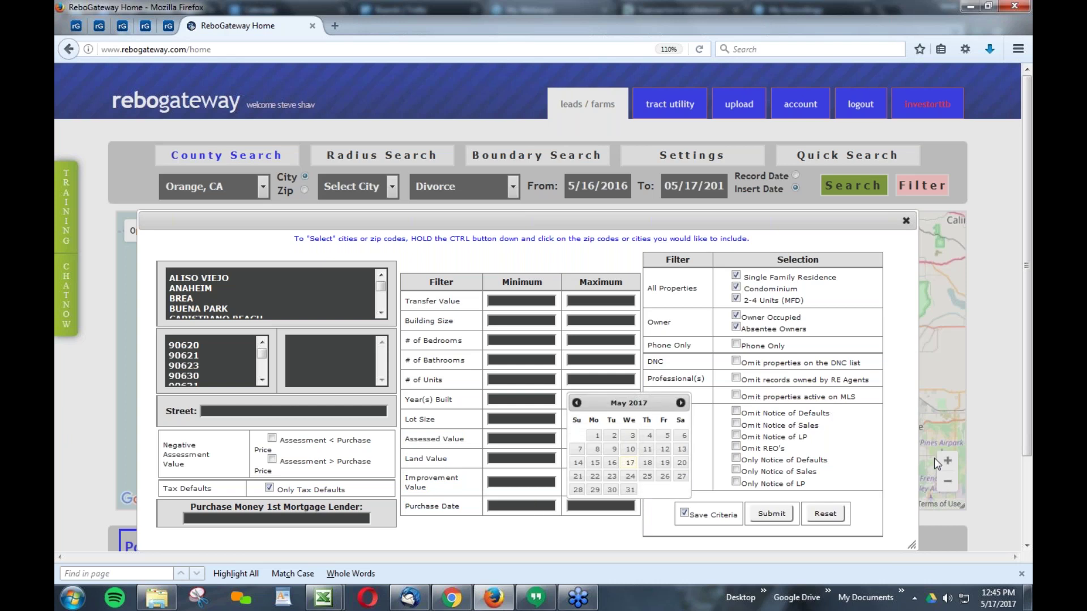
left_click(762, 423)
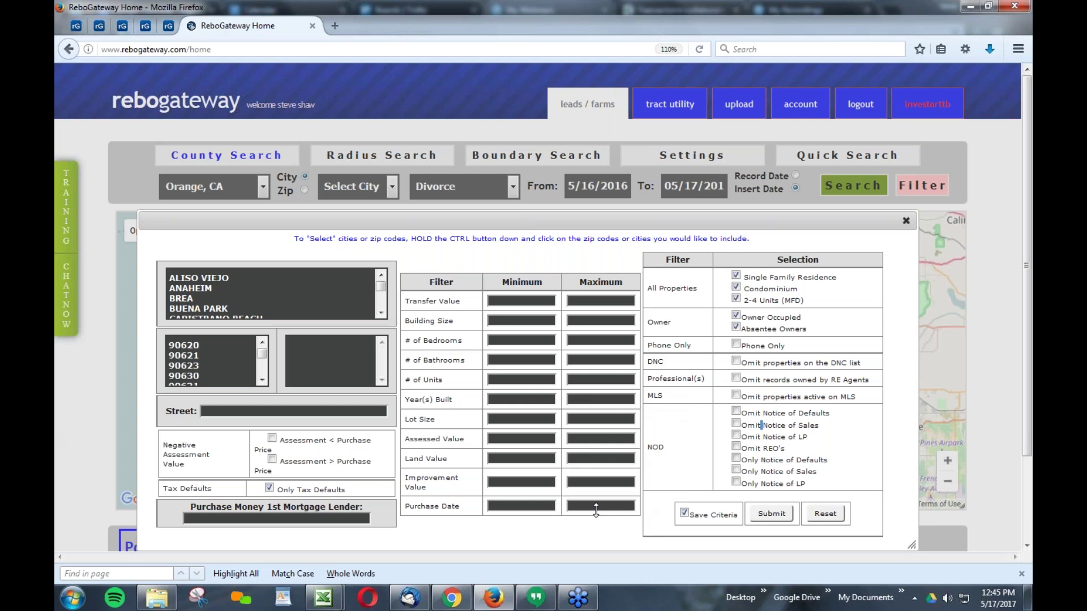
Step: Enter 01/01/2007 as the maximum purchase date and clear it again
type("01/0")
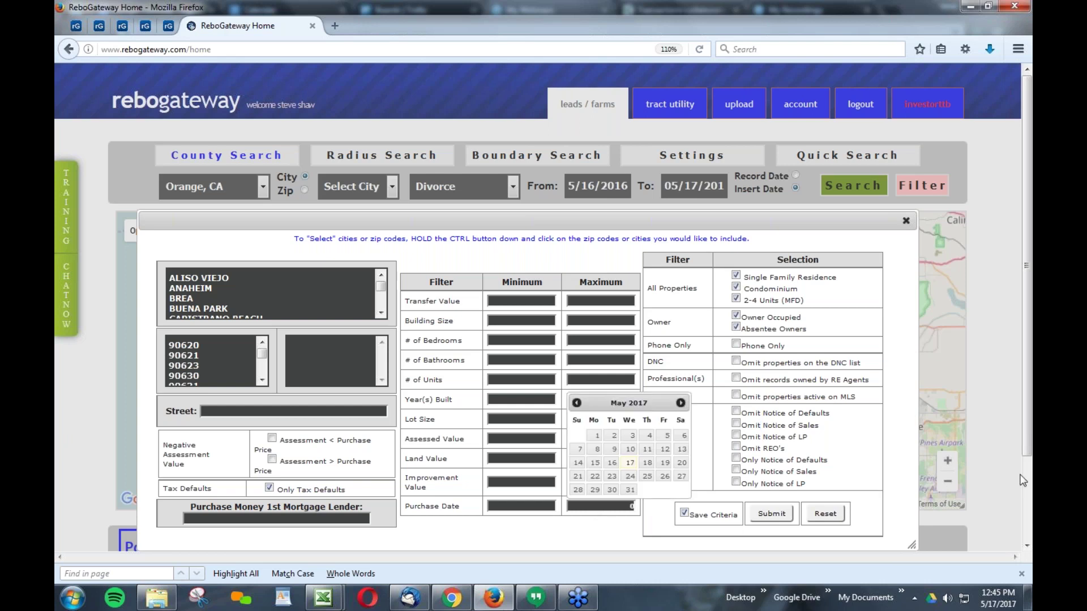
type("2007")
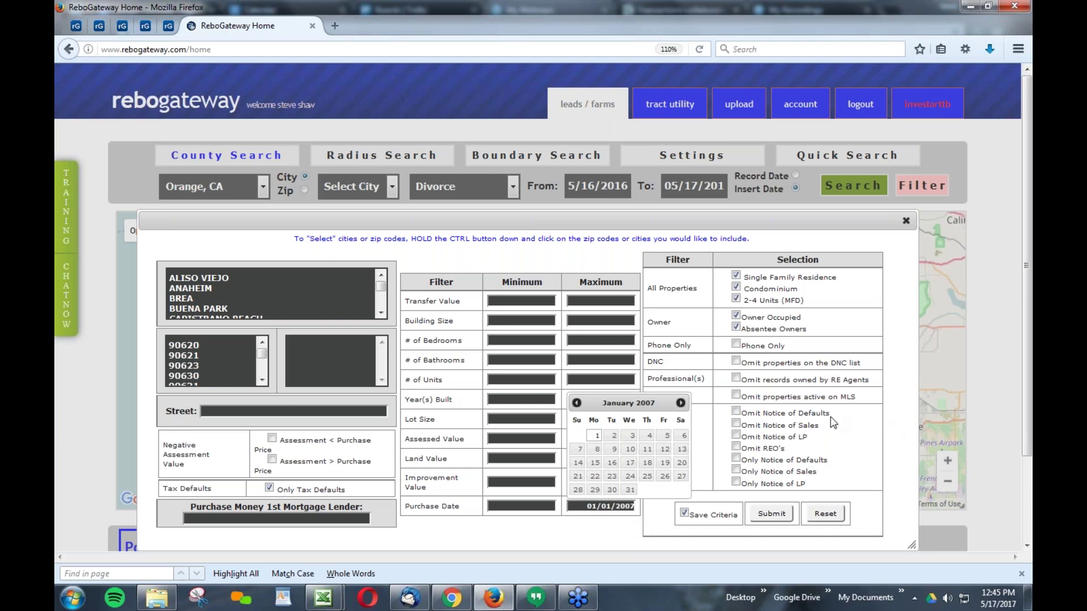
key("Tab")
left_click(585, 503)
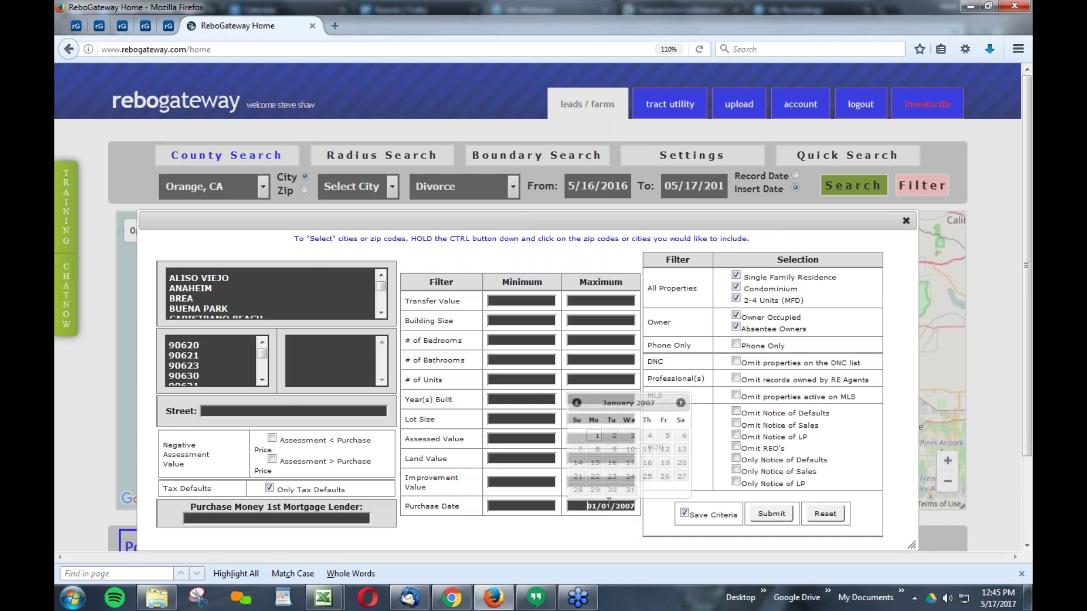
left_click(774, 425)
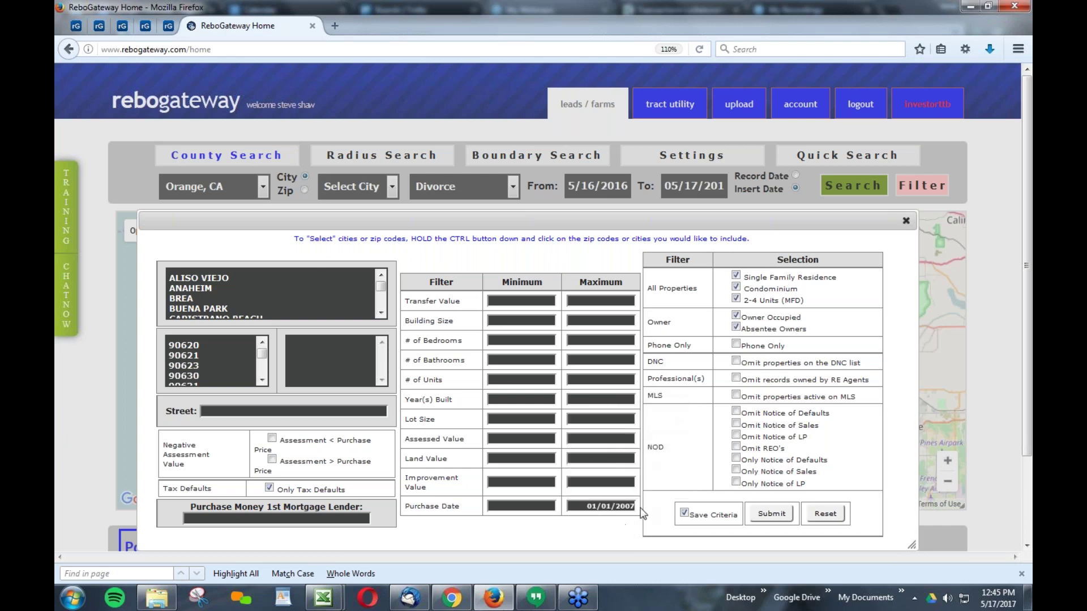
left_click(601, 506)
left_click(639, 526)
left_click(633, 505)
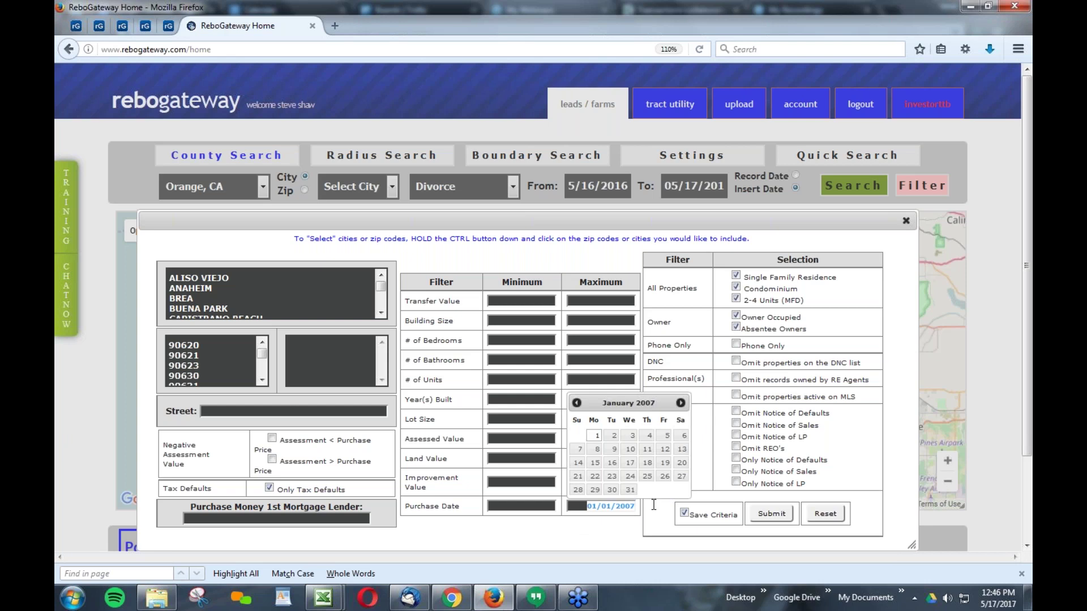
left_click(809, 381)
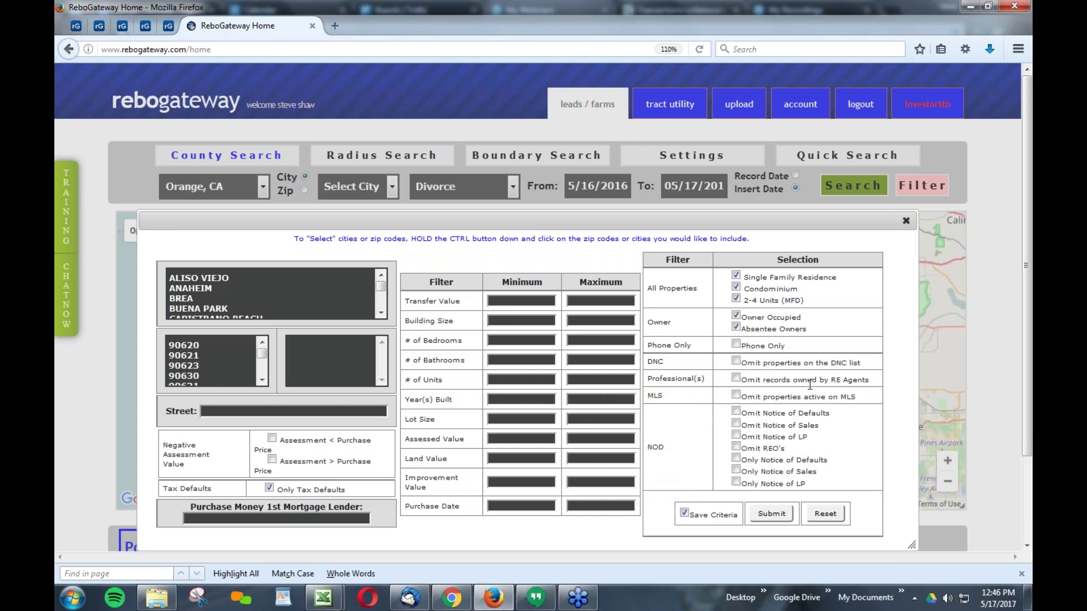
Step: Submit the filter criteria with Only Tax Defaults selected to run the Divorce search and view the mapped results
left_click_drag(759, 223, 751, 212)
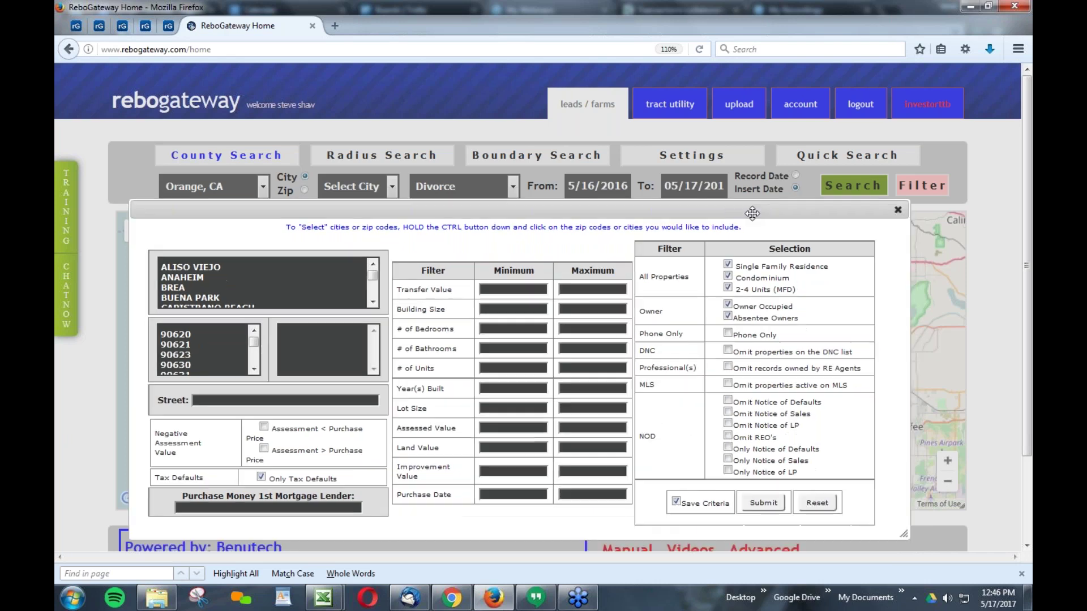
left_click(765, 503)
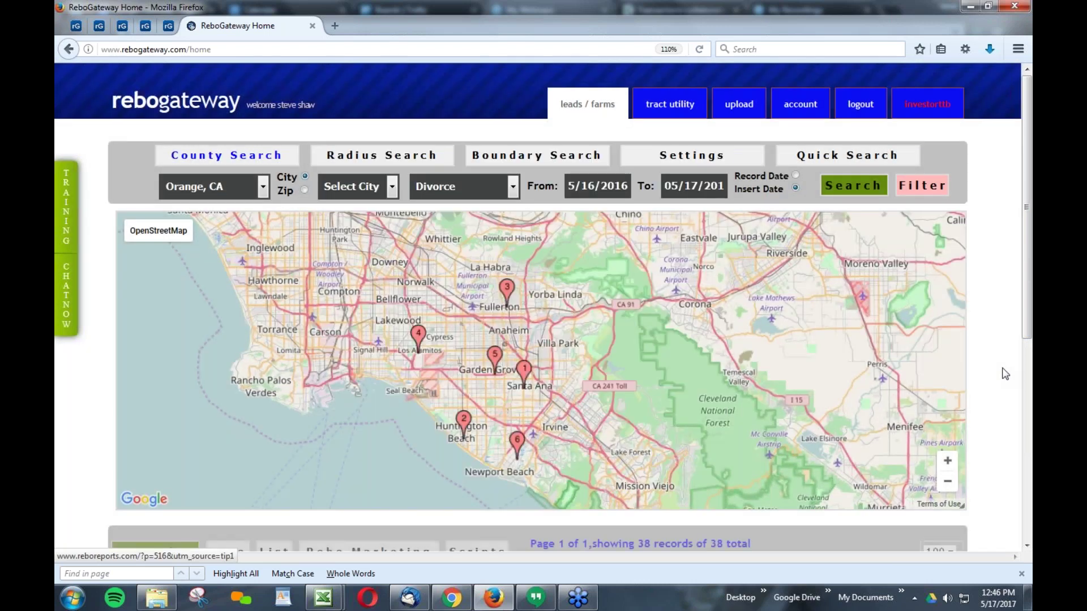
mouse_move(1029, 303)
left_mouse_down()
mouse_move(1029, 363)
mouse_move(1028, 310)
left_mouse_up()
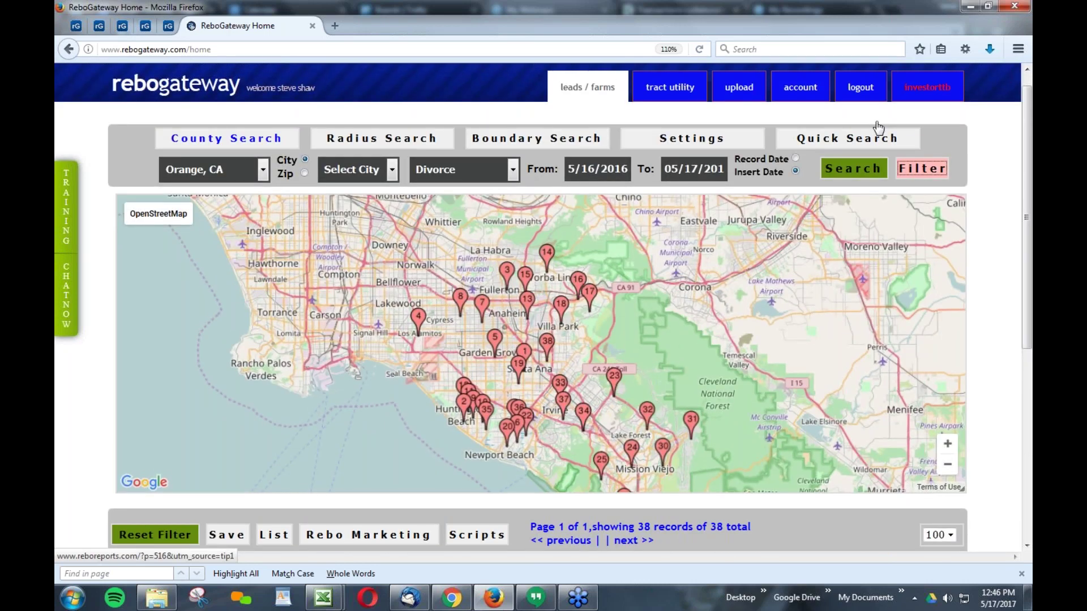
Step: Reopen the search filter settings and reposition the dialog over the map
left_click(922, 168)
left_click_drag(716, 205, 731, 201)
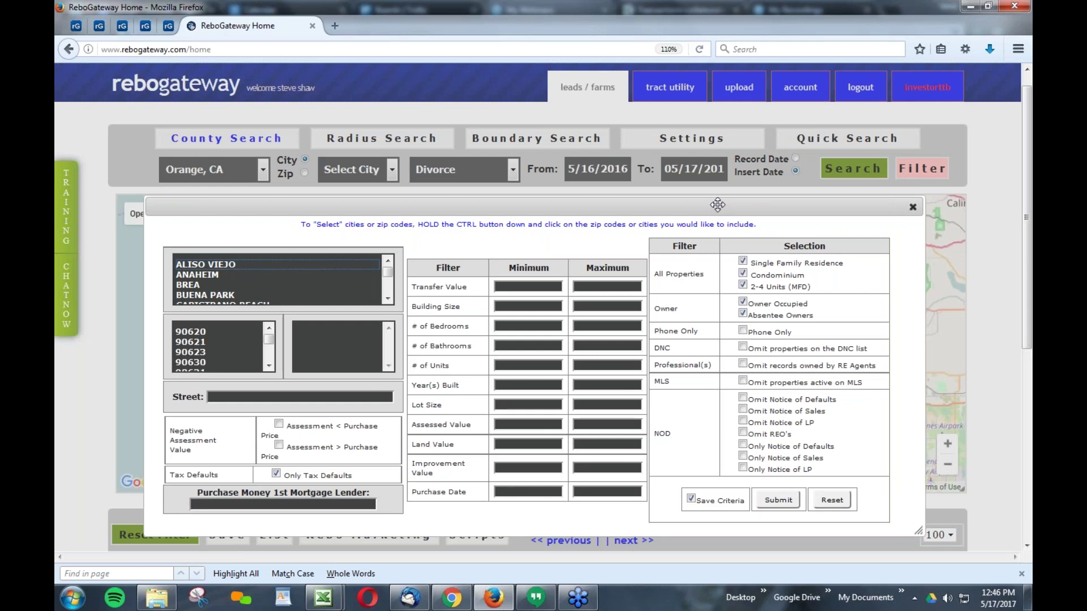